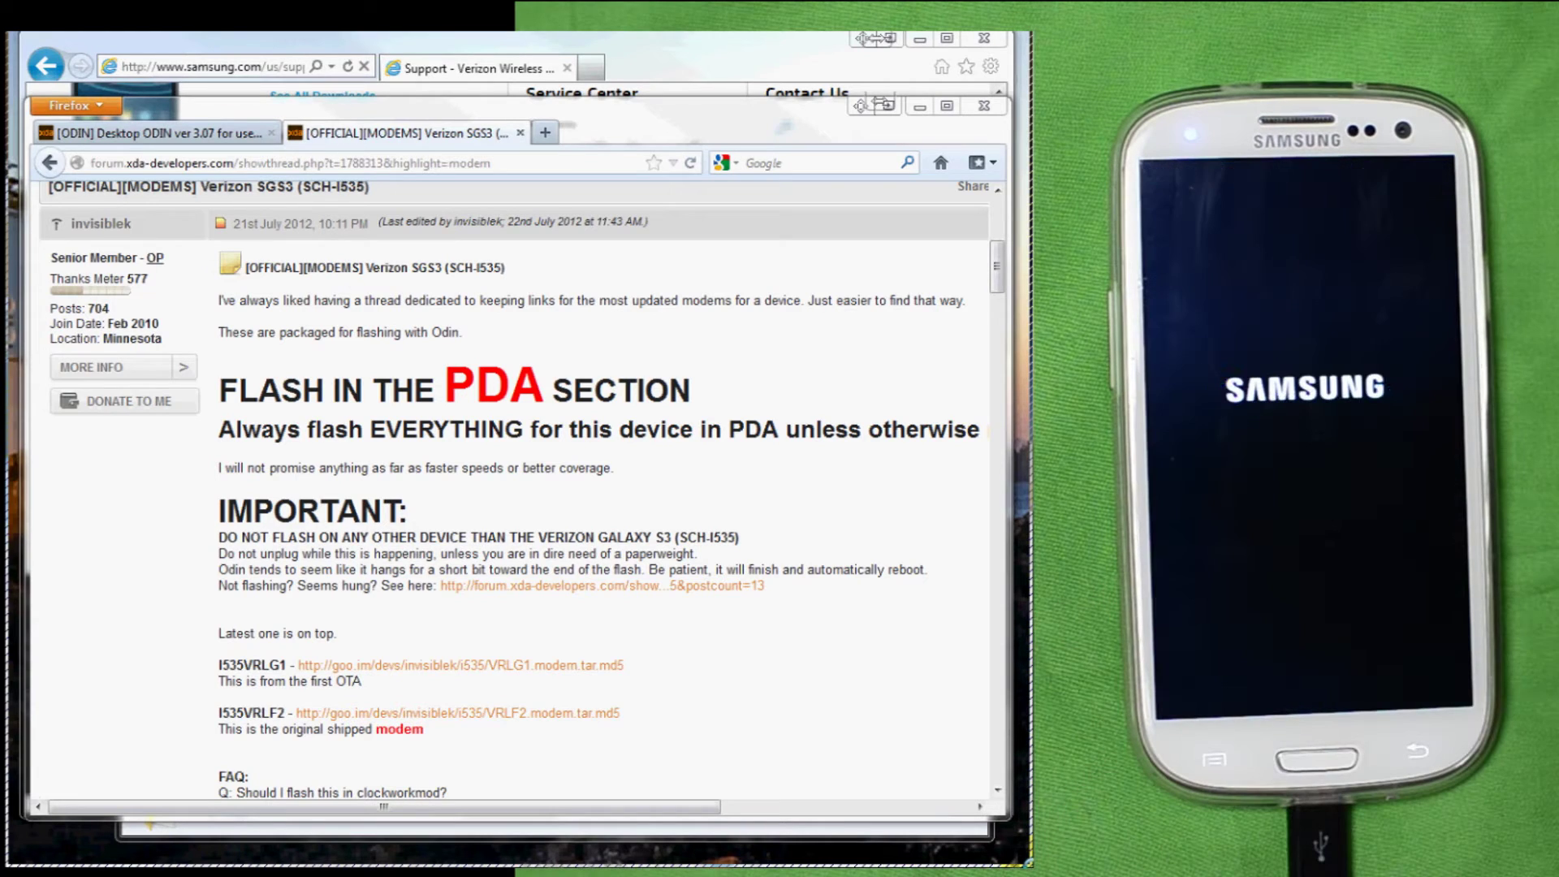
Step: Bring the Samsung Galaxy S III support page forward, then minimize Internet Explorer
{"action": "left_click", "coordinate": [171, 47]}
{"action": "scroll", "coordinate": [396, 384], "scroll_direction": "up", "scroll_amount": 3}
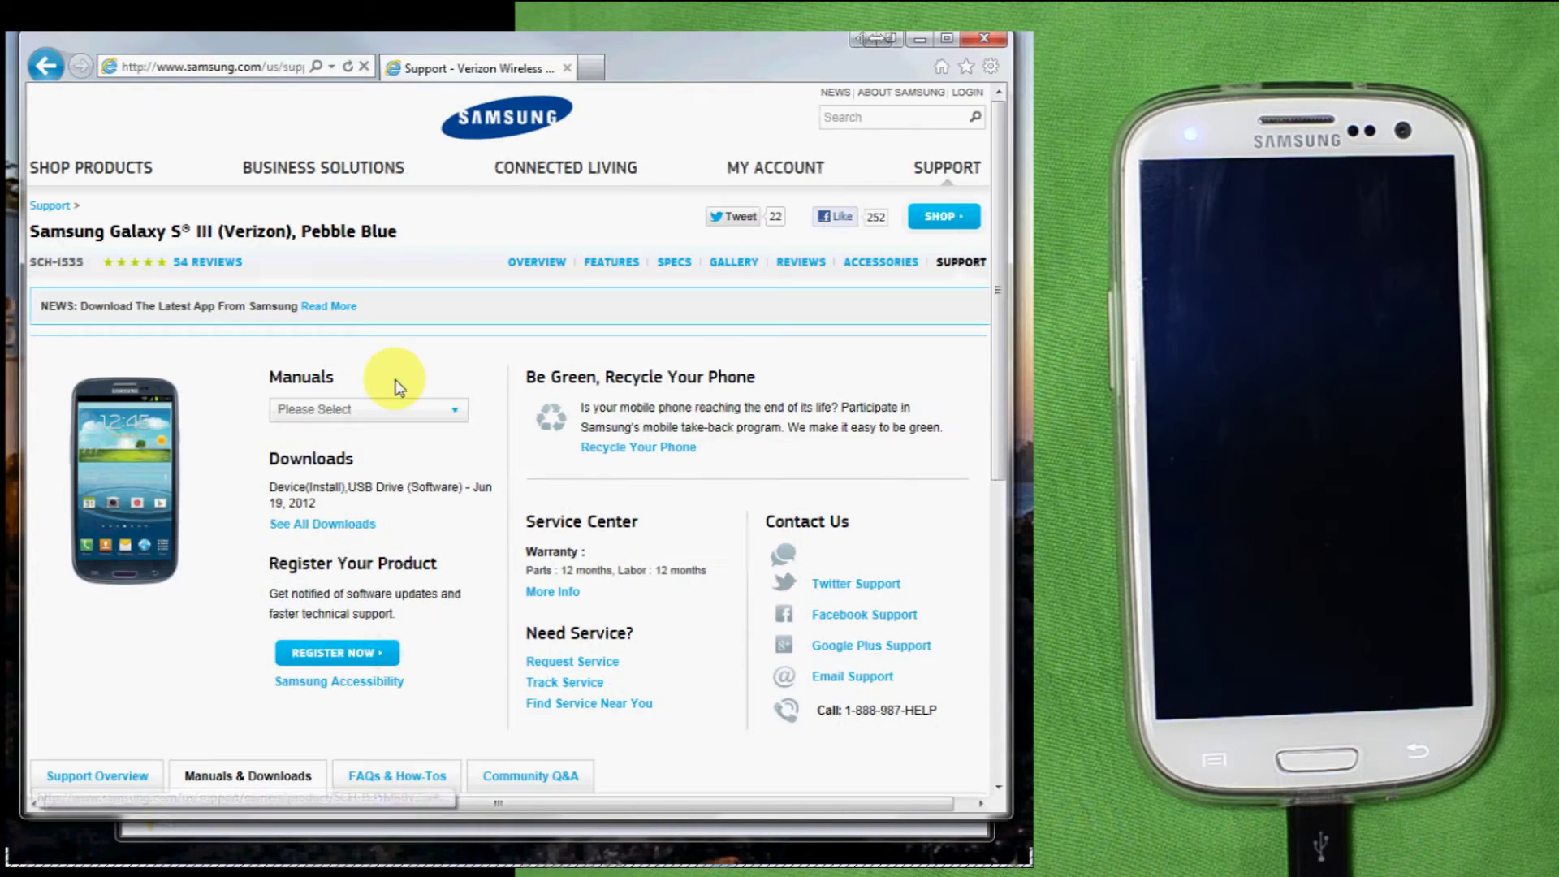
{"action": "scroll", "coordinate": [396, 384], "scroll_direction": "down", "scroll_amount": 5}
{"action": "scroll", "coordinate": [396, 384], "scroll_direction": "up", "scroll_amount": 3}
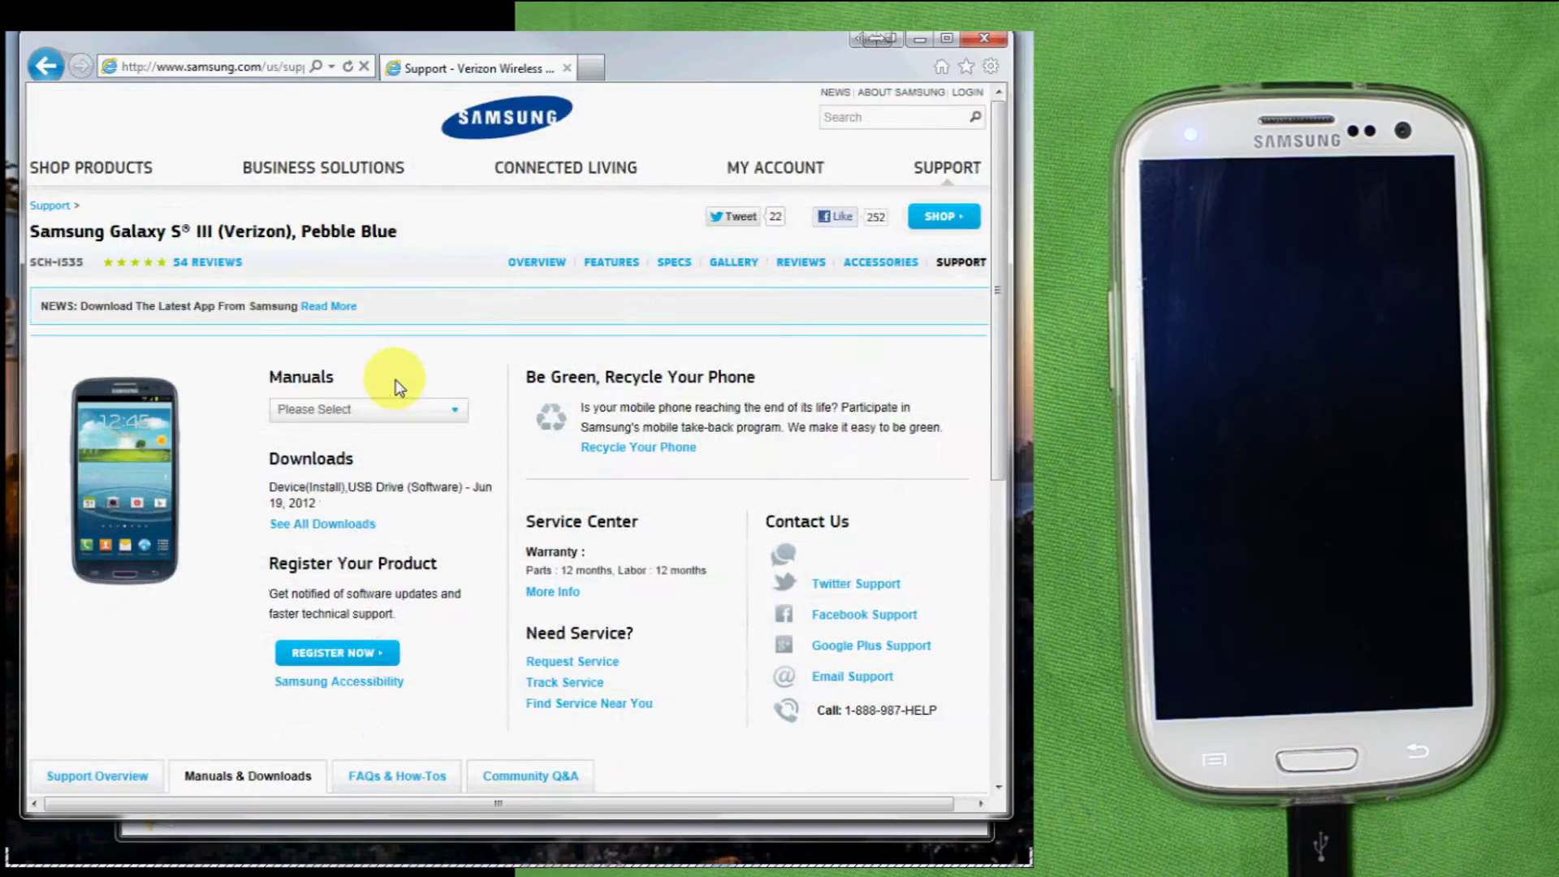
{"action": "scroll", "coordinate": [396, 384], "scroll_direction": "down", "scroll_amount": 1}
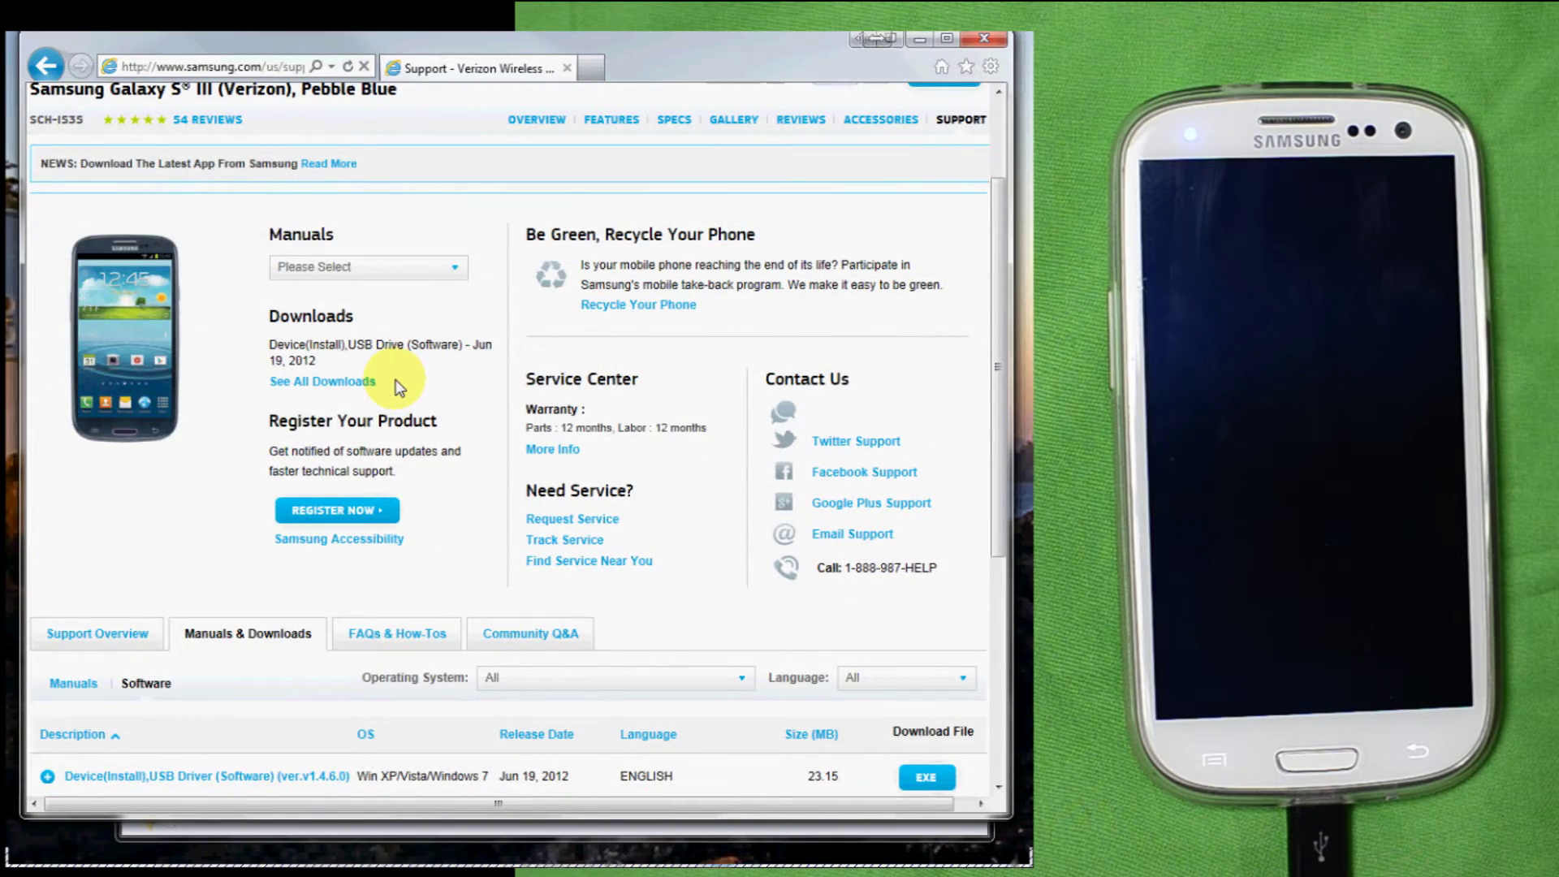
{"action": "scroll", "coordinate": [396, 383], "scroll_direction": "down", "scroll_amount": 4}
{"action": "scroll", "coordinate": [396, 384], "scroll_direction": "up", "scroll_amount": 2}
{"action": "scroll", "coordinate": [395, 384], "scroll_direction": "up", "scroll_amount": 5}
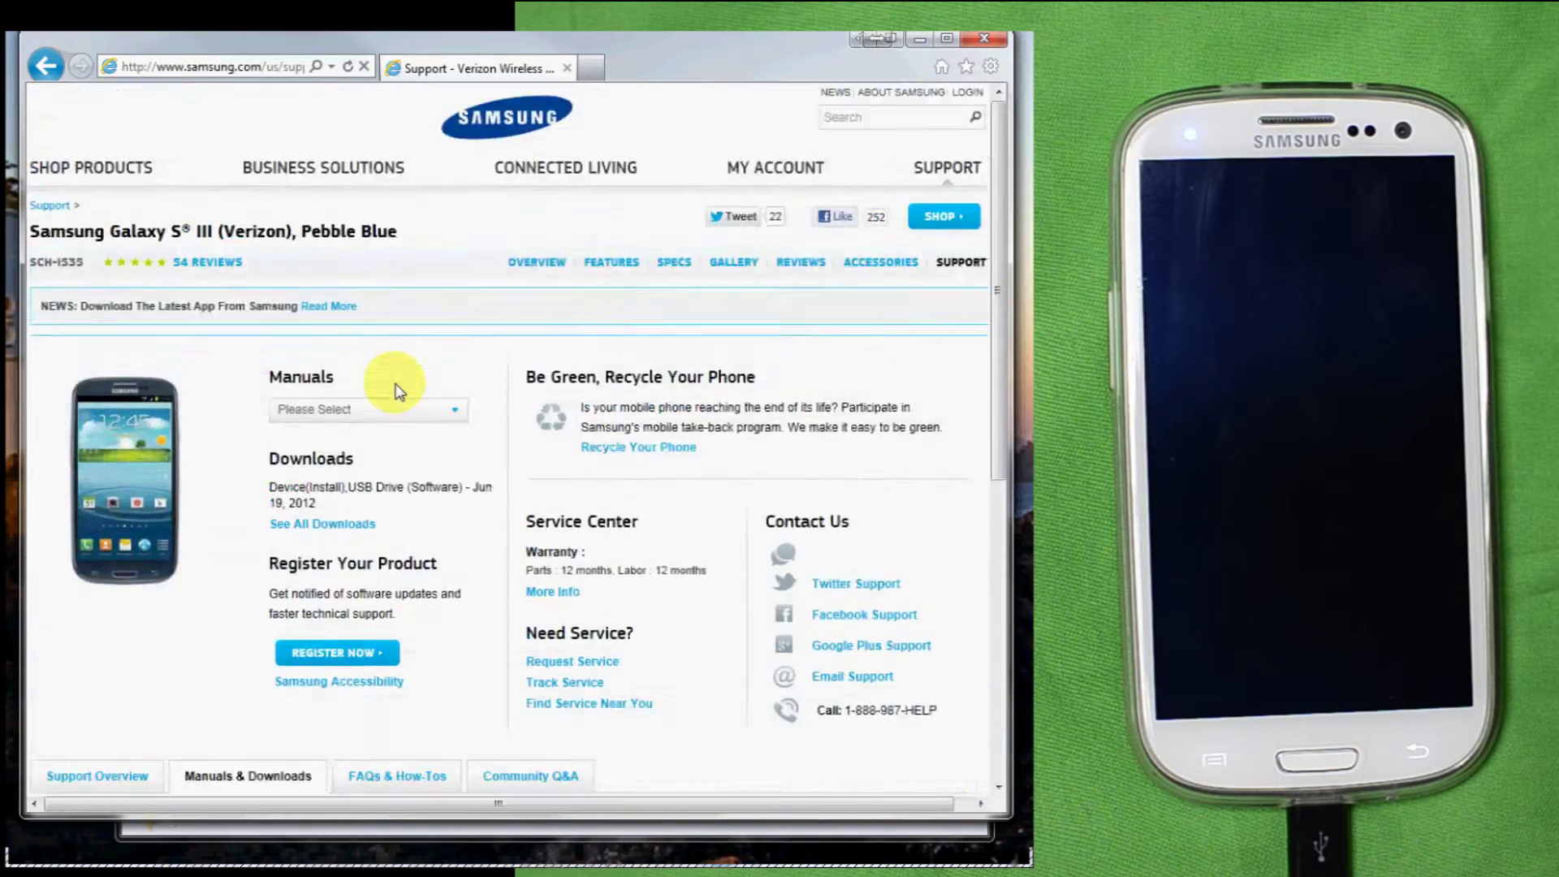
{"action": "left_click", "coordinate": [923, 42]}
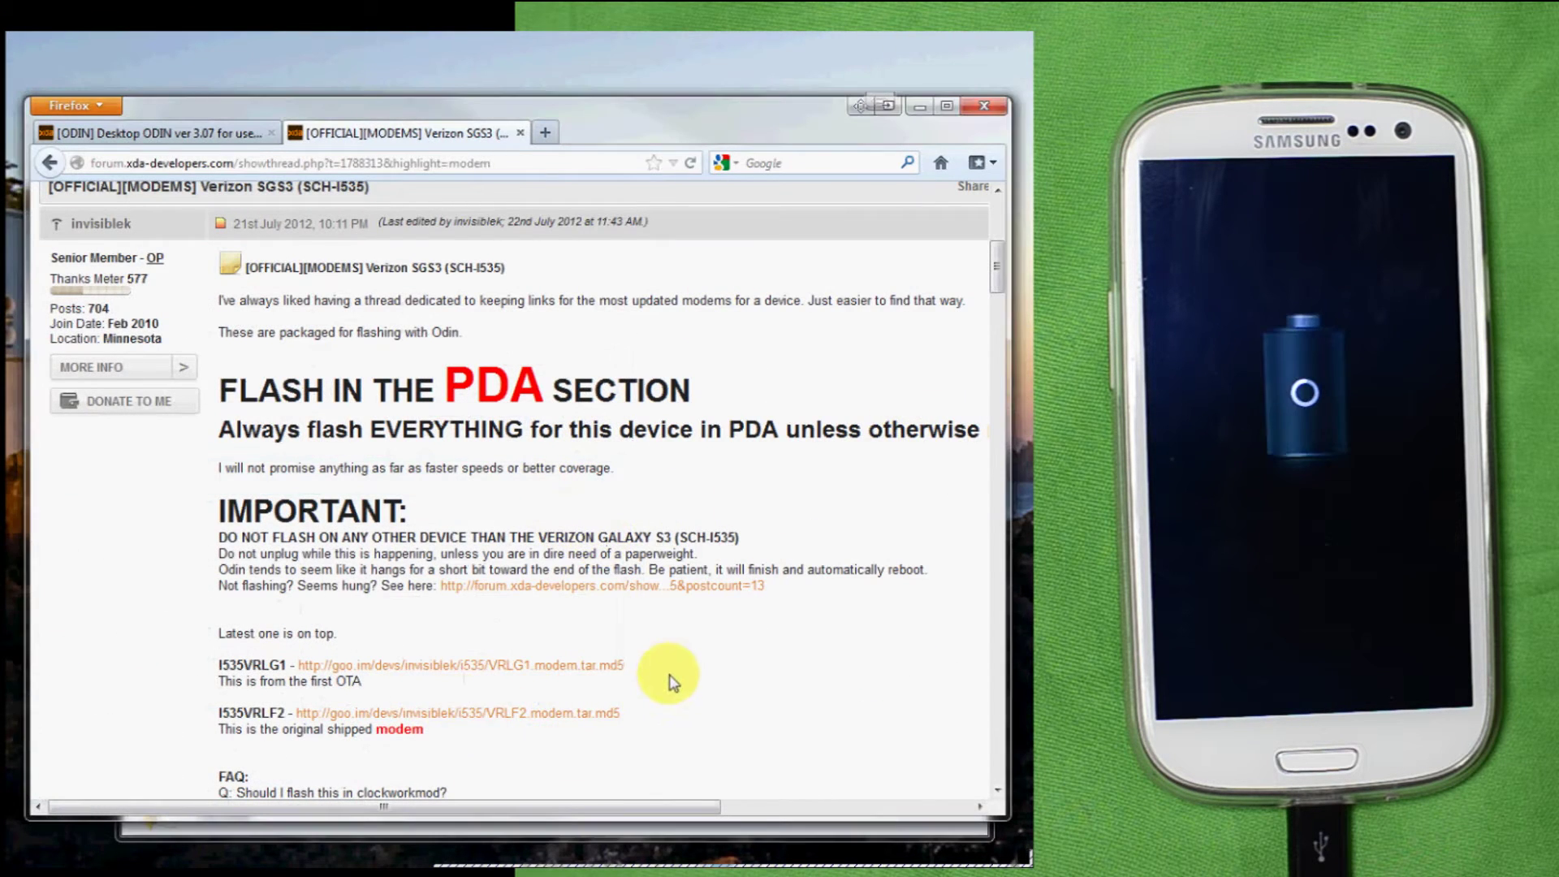
{"action": "scroll", "coordinate": [731, 651], "scroll_direction": "down", "scroll_amount": 1}
{"action": "scroll", "coordinate": [735, 657], "scroll_direction": "down", "scroll_amount": 1}
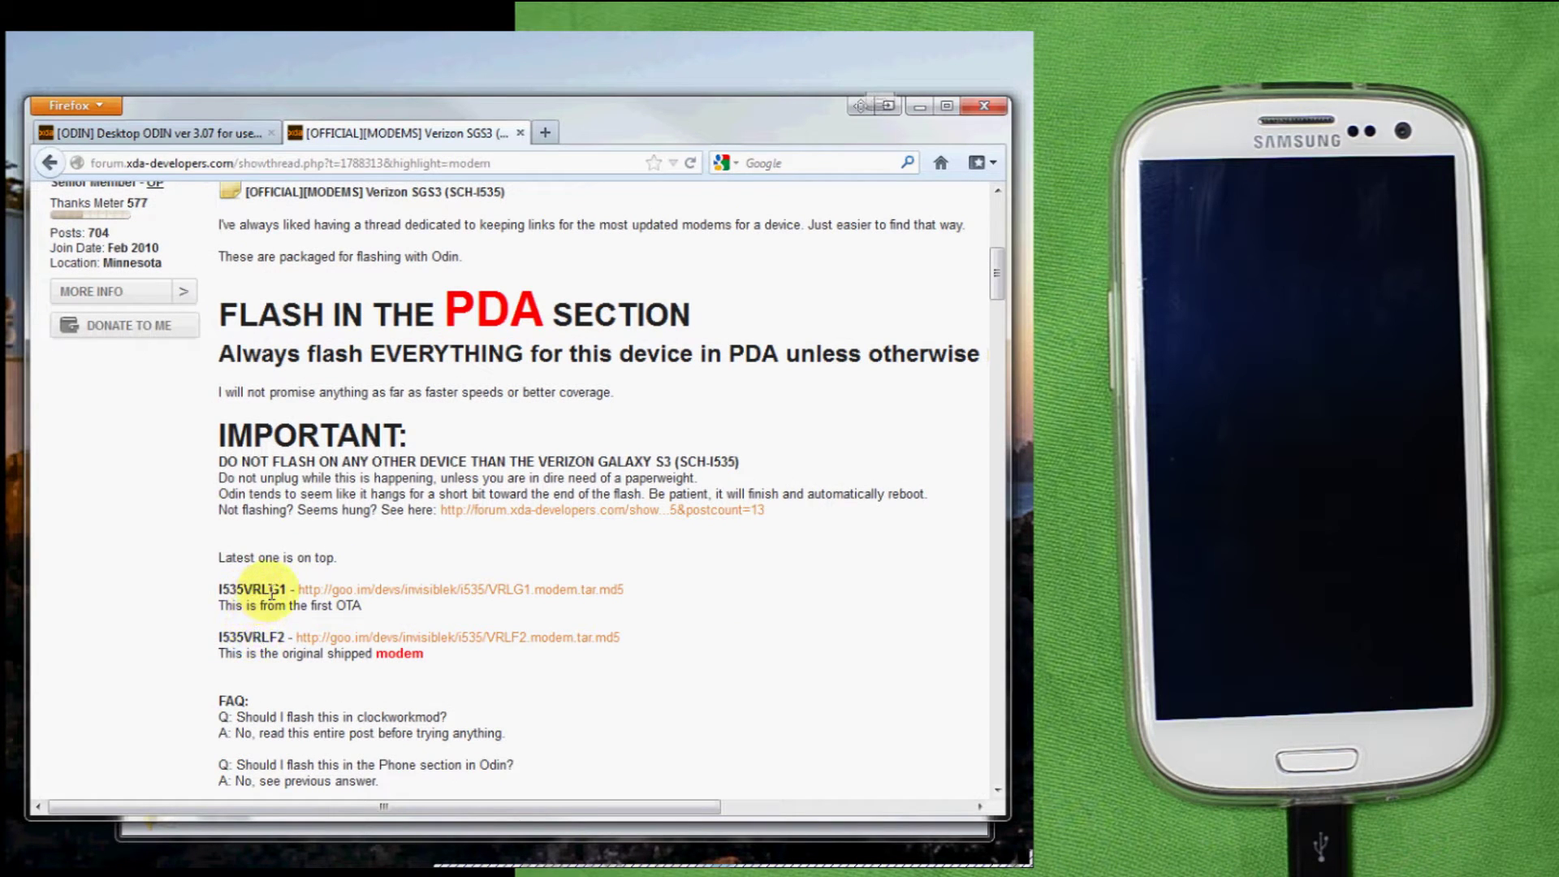
{"action": "left_click_drag", "start_coordinate": [362, 606], "coordinate": [271, 605]}
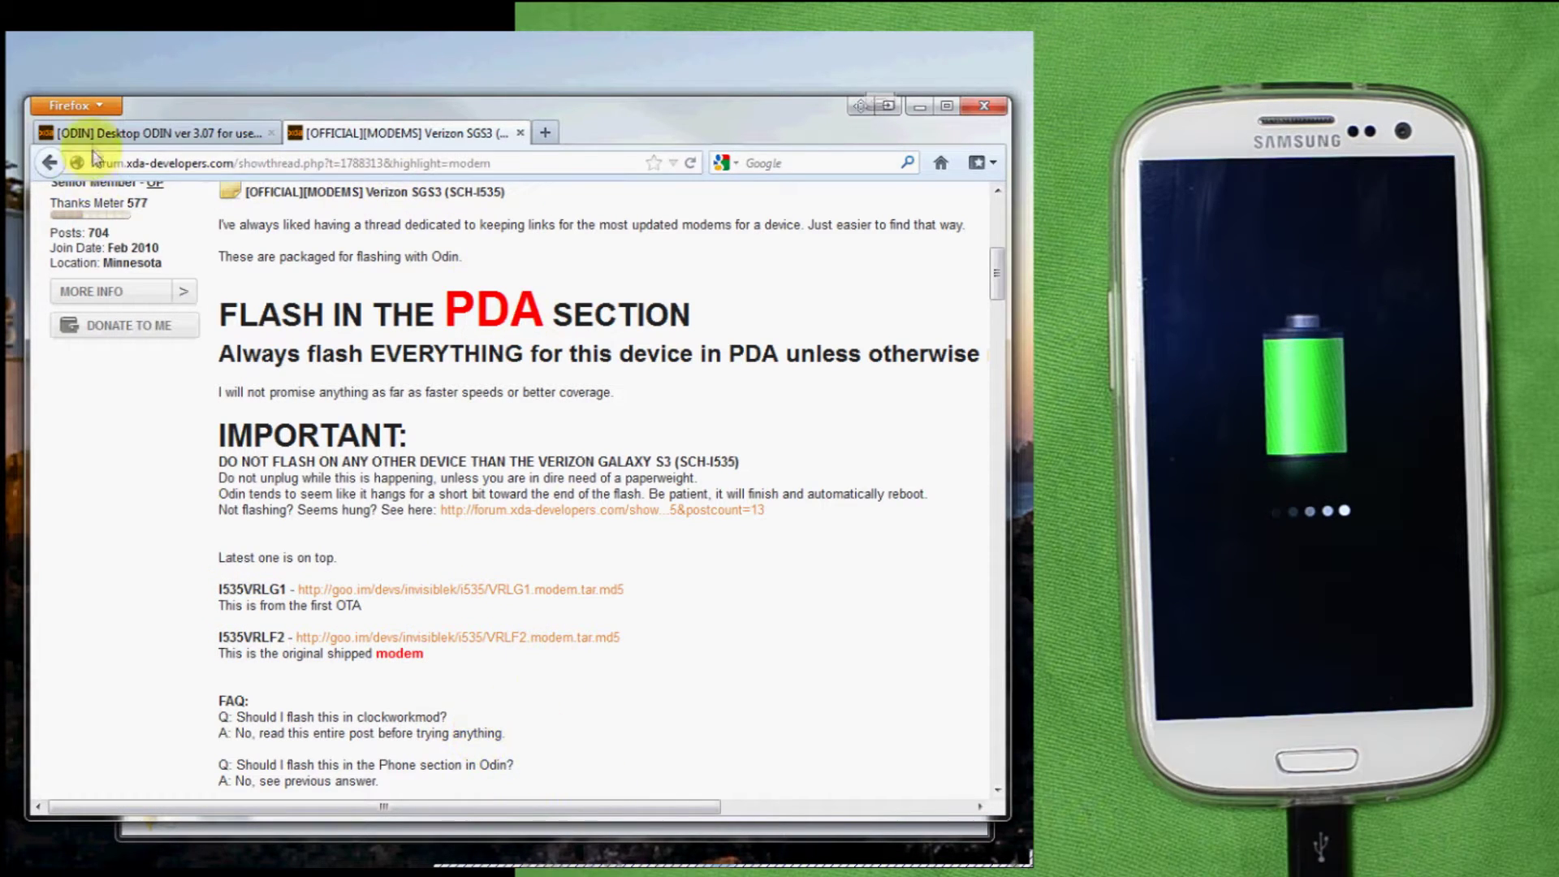
{"action": "left_click", "coordinate": [147, 134]}
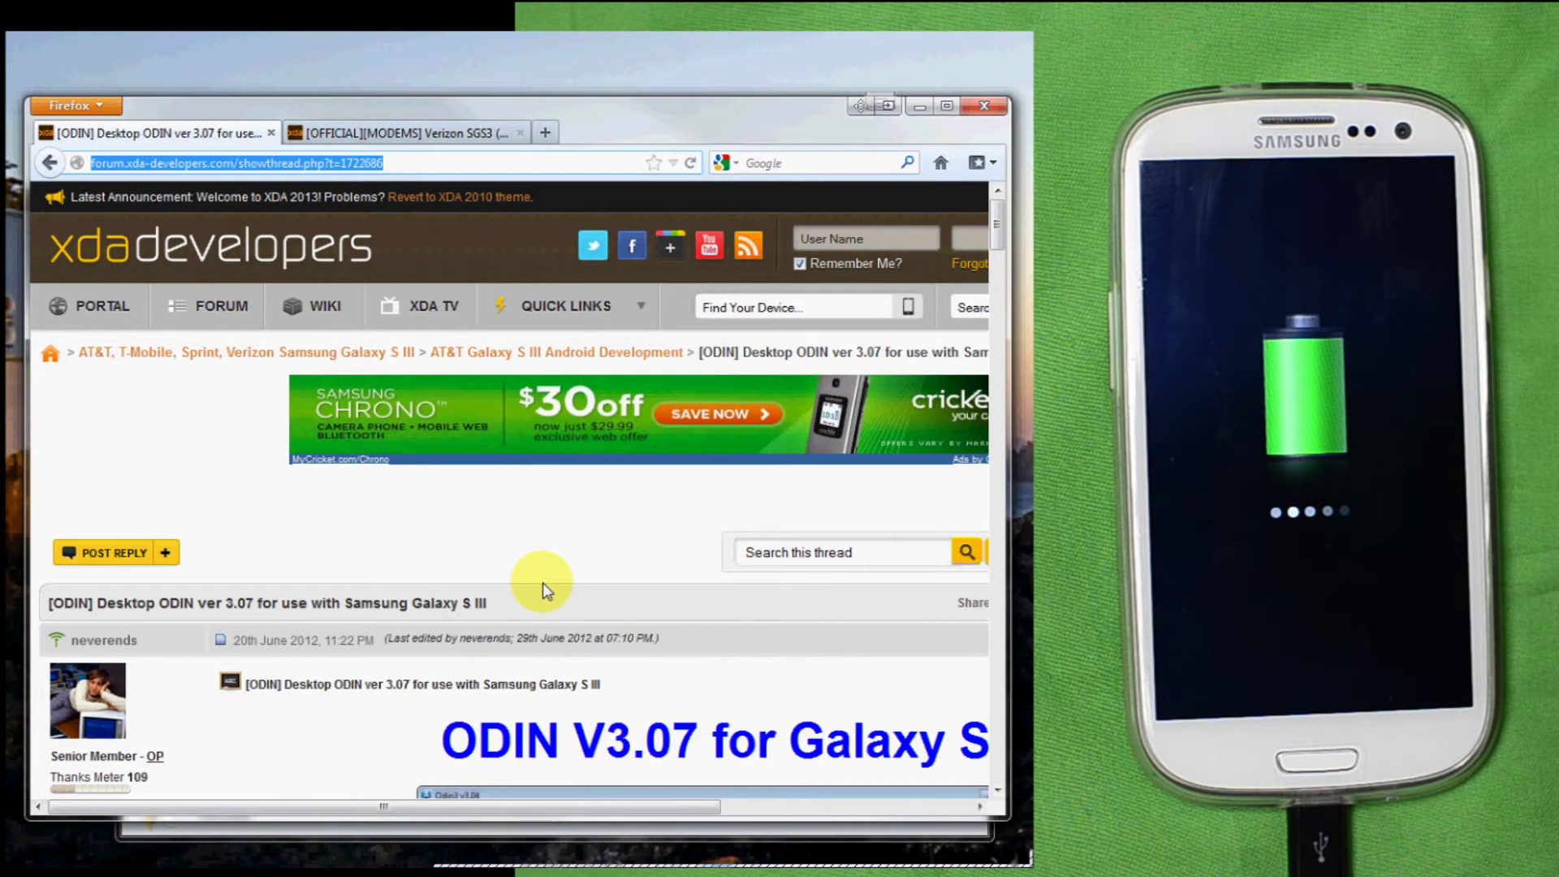
{"action": "scroll", "coordinate": [542, 583], "scroll_direction": "down", "scroll_amount": 2}
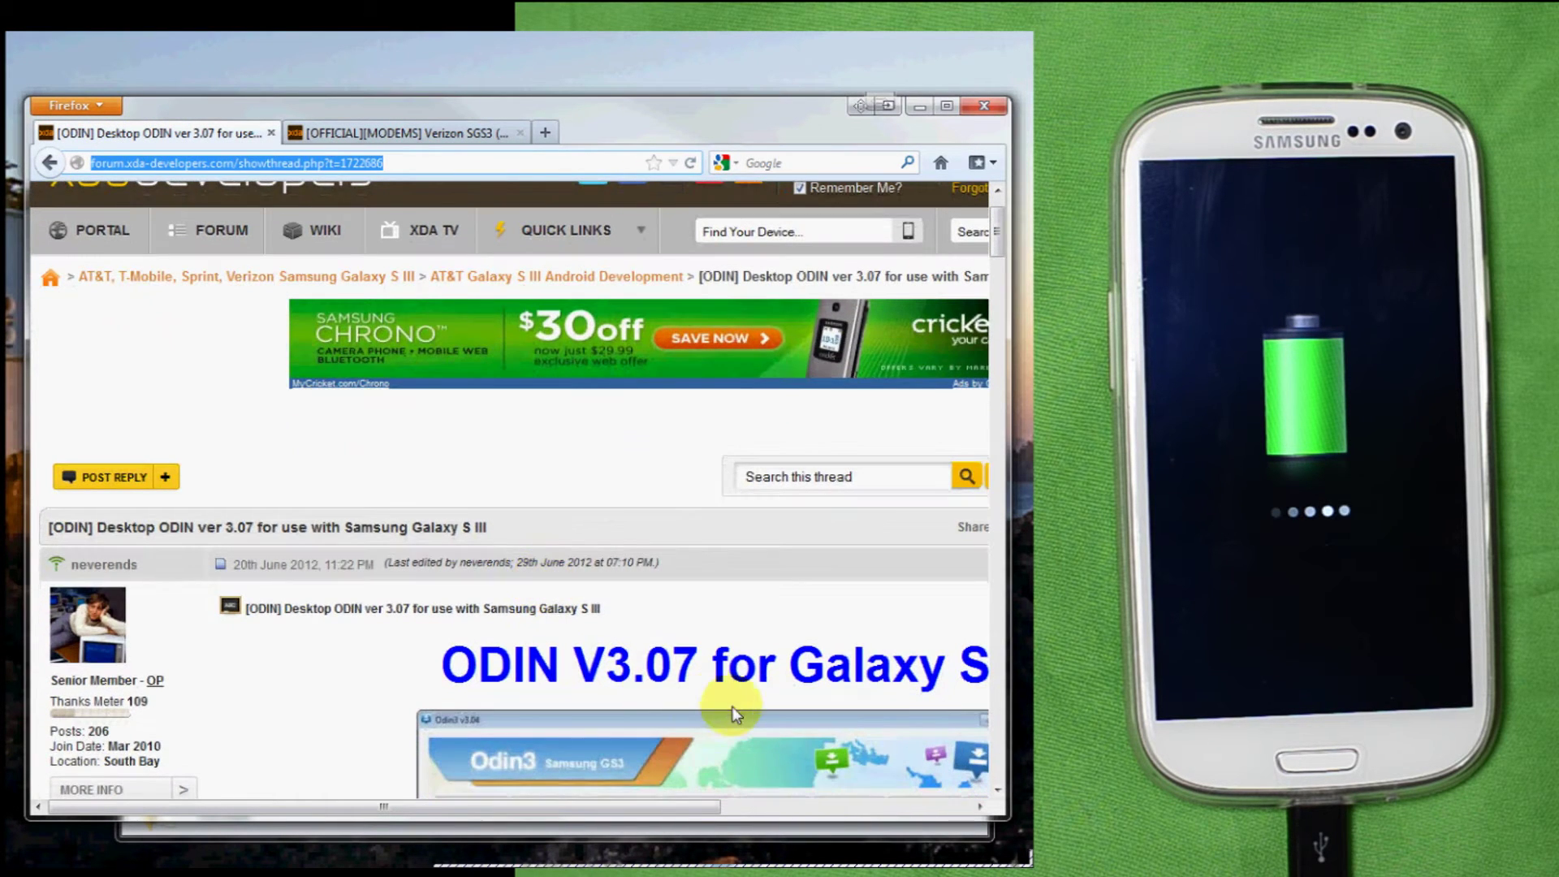
{"action": "scroll", "coordinate": [731, 707], "scroll_direction": "down", "scroll_amount": 1}
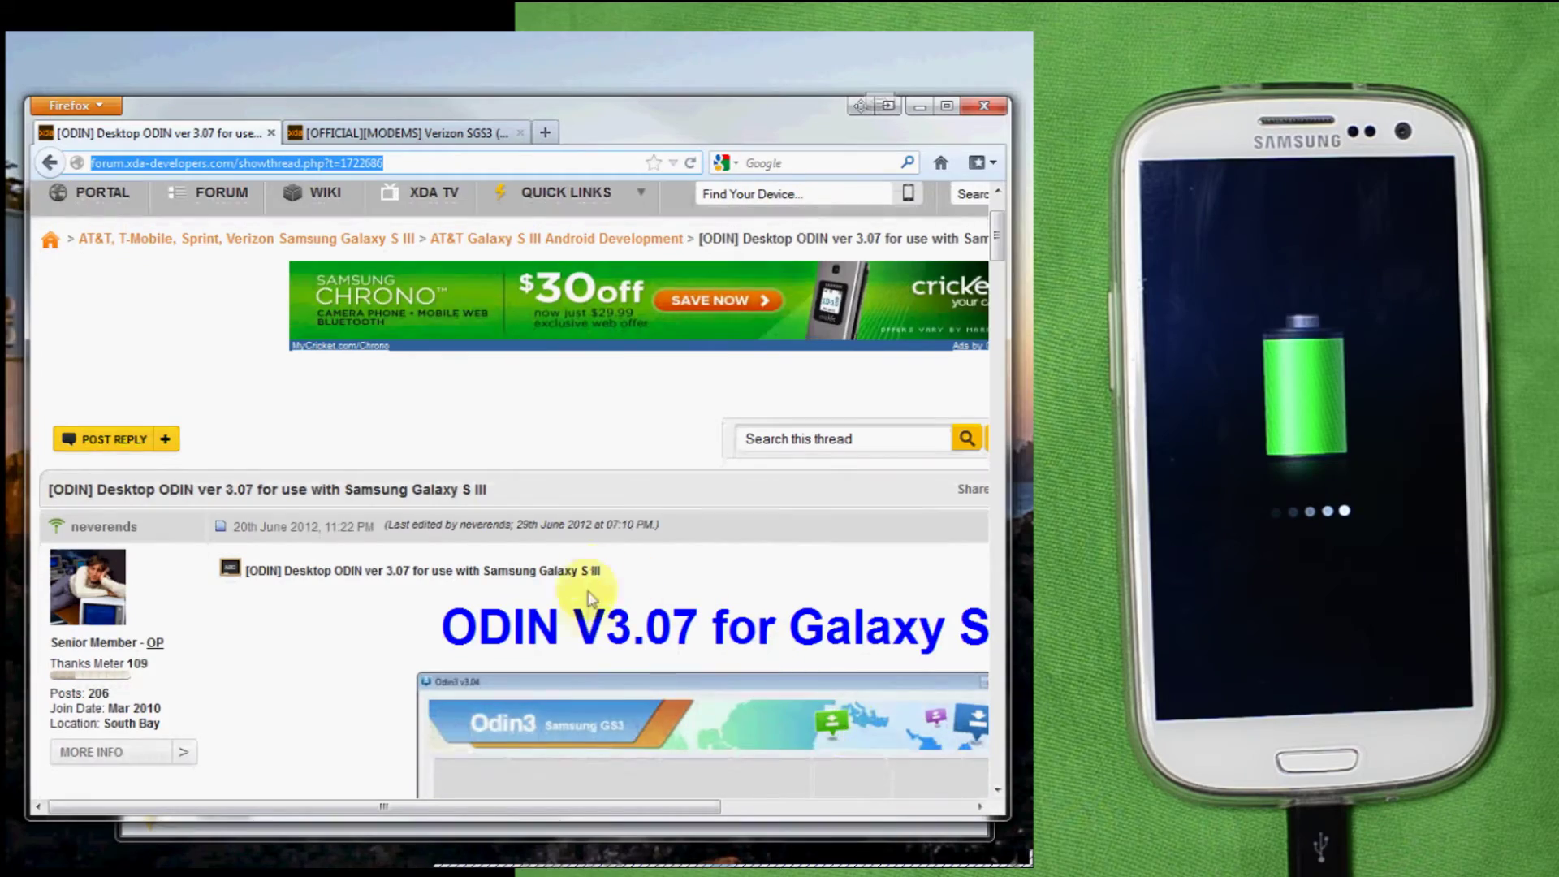
{"action": "scroll", "coordinate": [589, 584], "scroll_direction": "down", "scroll_amount": 3}
{"action": "scroll", "coordinate": [590, 610], "scroll_direction": "down", "scroll_amount": 8}
{"action": "scroll", "coordinate": [589, 634], "scroll_direction": "down", "scroll_amount": 8}
{"action": "scroll", "coordinate": [589, 634], "scroll_direction": "down", "scroll_amount": 1}
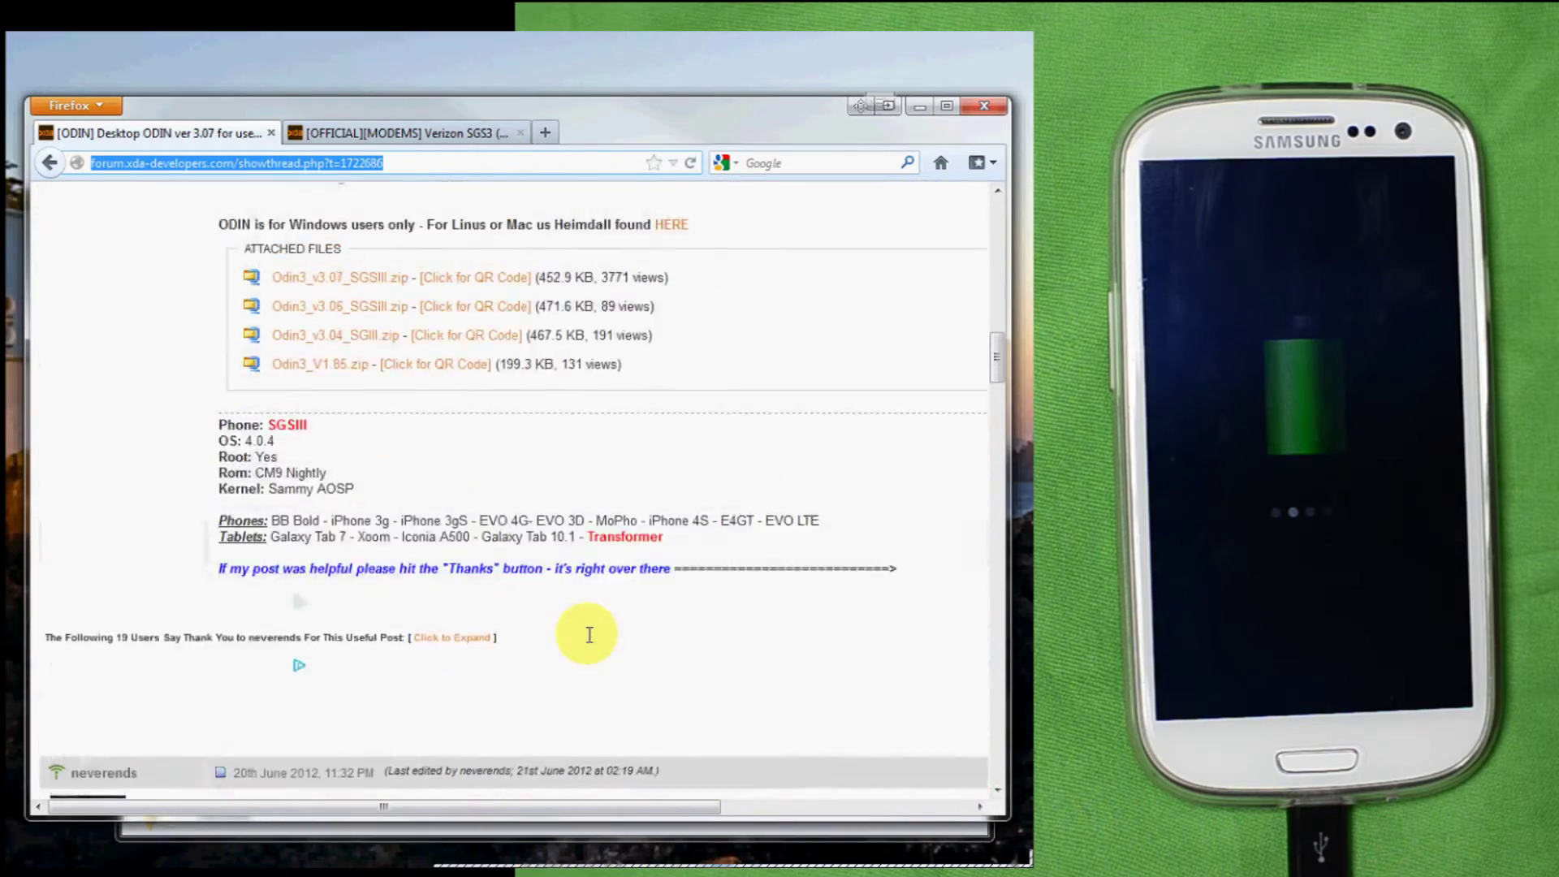
{"action": "scroll", "coordinate": [588, 634], "scroll_direction": "up", "scroll_amount": 5}
{"action": "scroll", "coordinate": [394, 463], "scroll_direction": "up", "scroll_amount": 2}
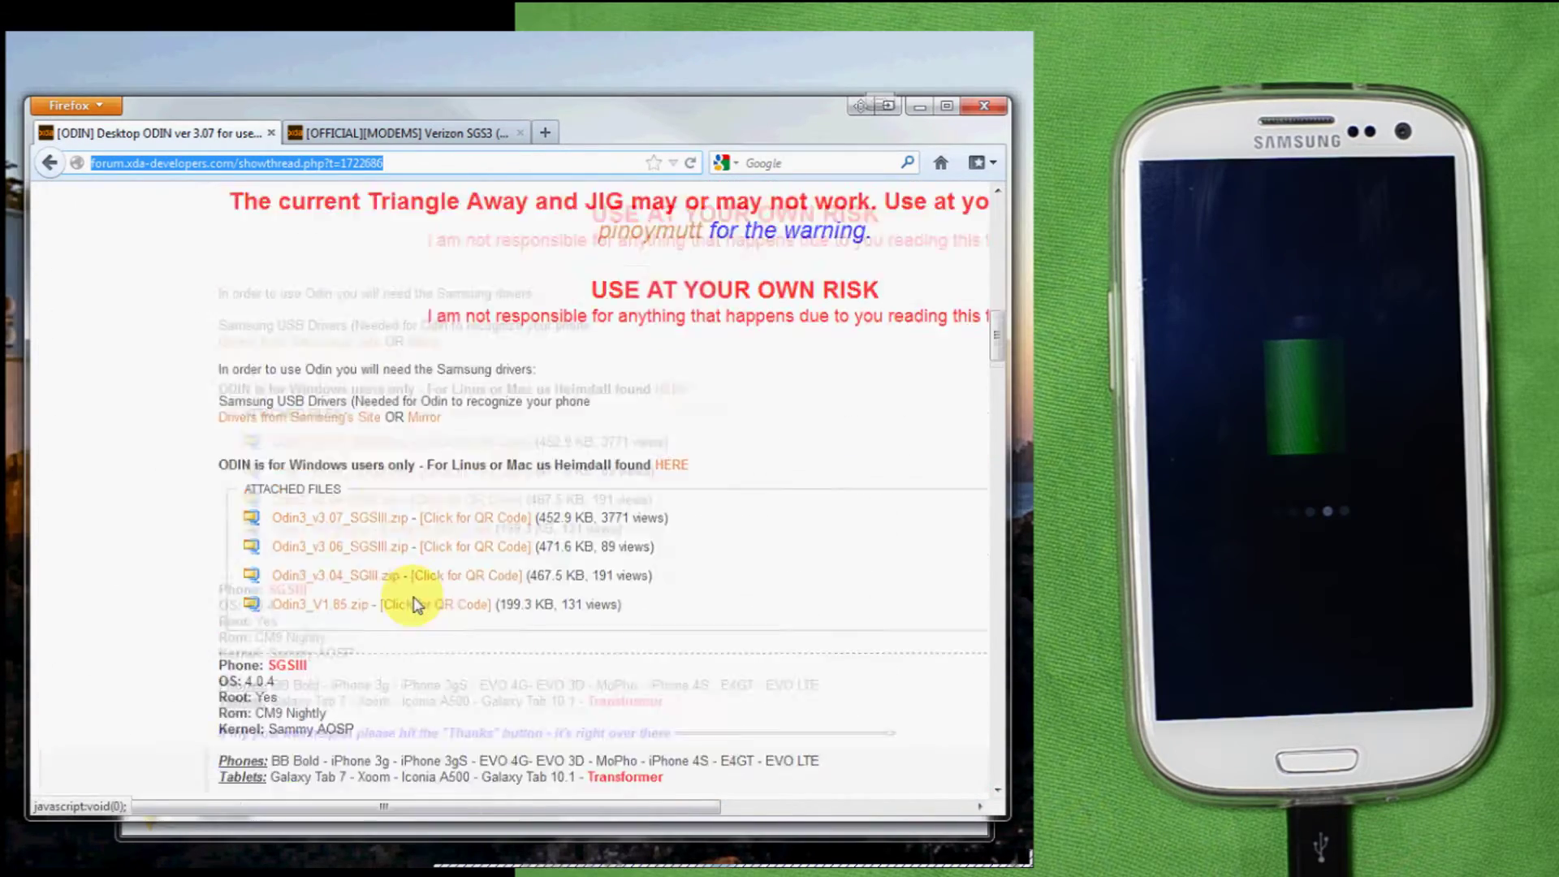
{"action": "scroll", "coordinate": [394, 512], "scroll_direction": "up", "scroll_amount": 8}
{"action": "scroll", "coordinate": [394, 512], "scroll_direction": "up", "scroll_amount": 5}
{"action": "left_click", "coordinate": [396, 133]}
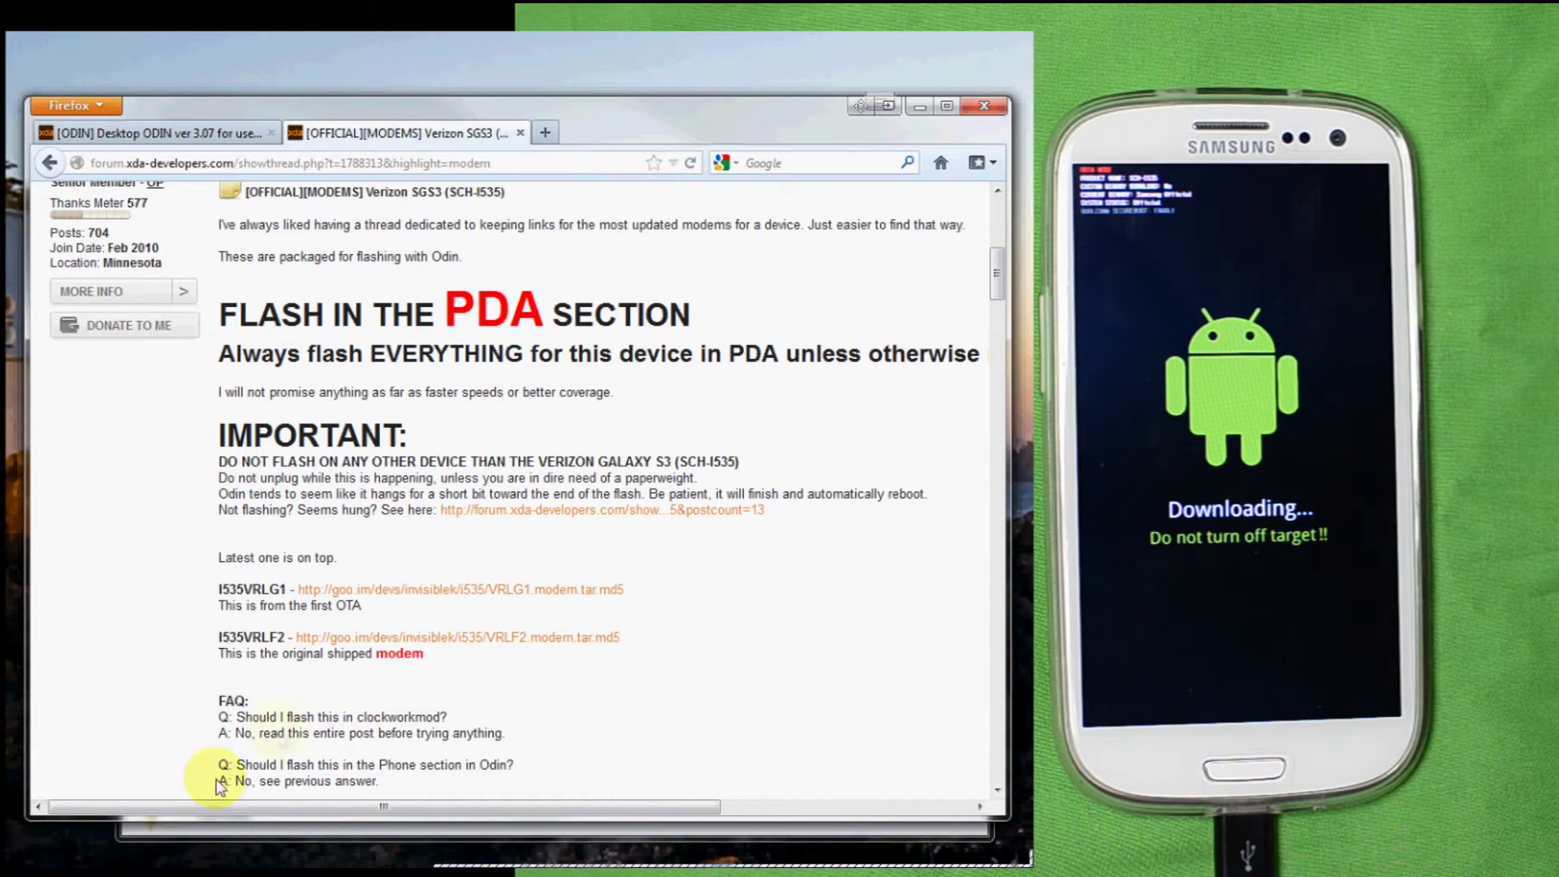
Step: Run Odin3 v3.07.exe from ODIN\Odin3_v3.07_SGSIII past the security warning
{"action": "left_click", "coordinate": [440, 844]}
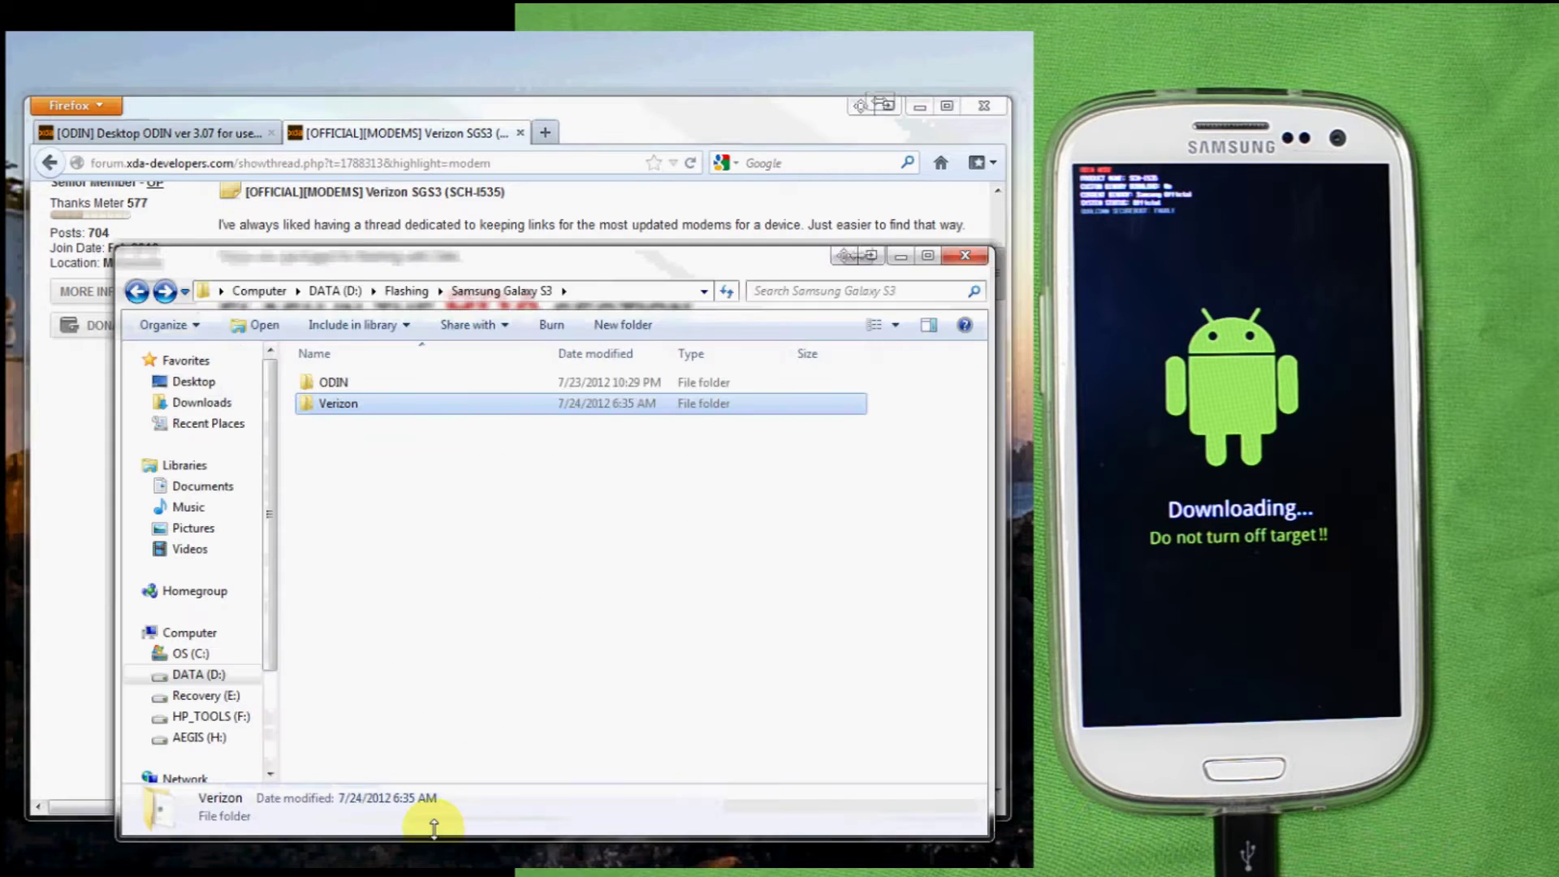
{"action": "left_click", "coordinate": [463, 707]}
{"action": "double_click", "coordinate": [334, 381]}
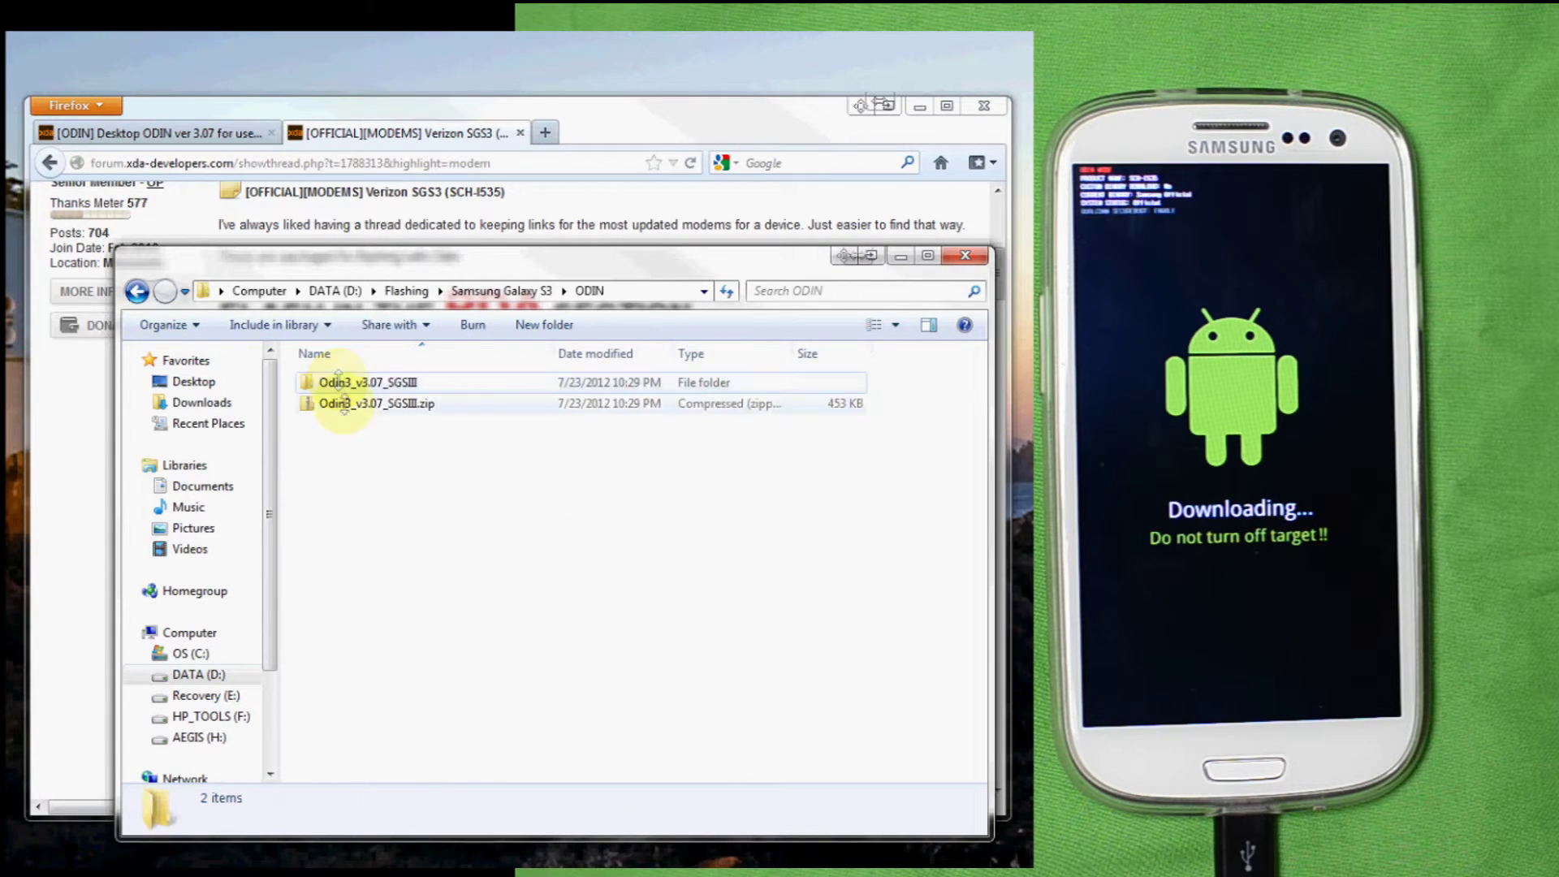
{"action": "double_click", "coordinate": [392, 383]}
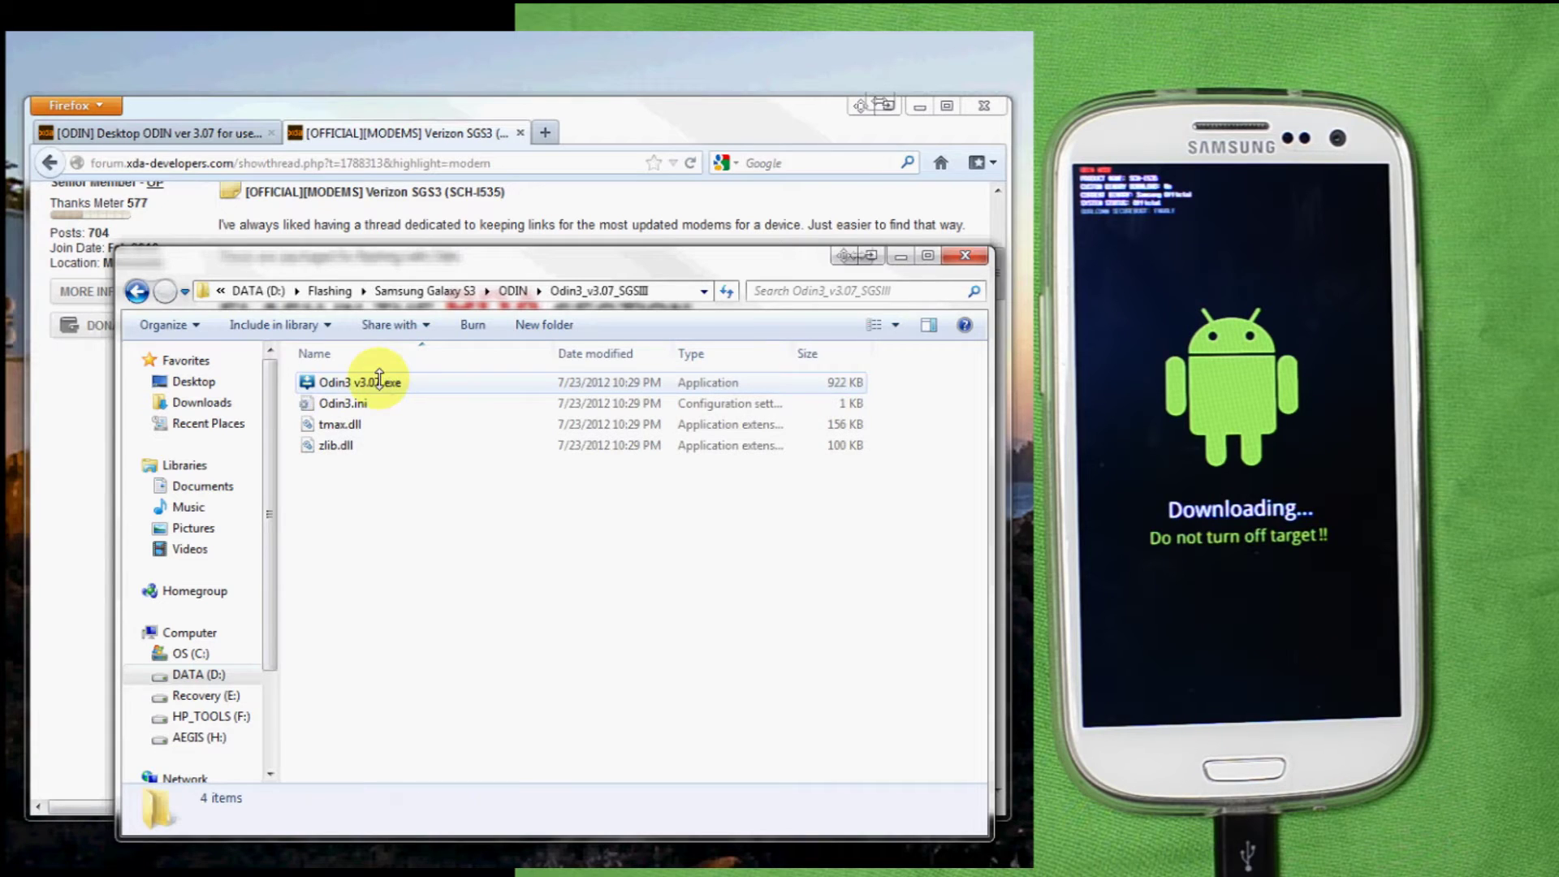
{"action": "double_click", "coordinate": [381, 382]}
{"action": "left_click", "coordinate": [545, 490]}
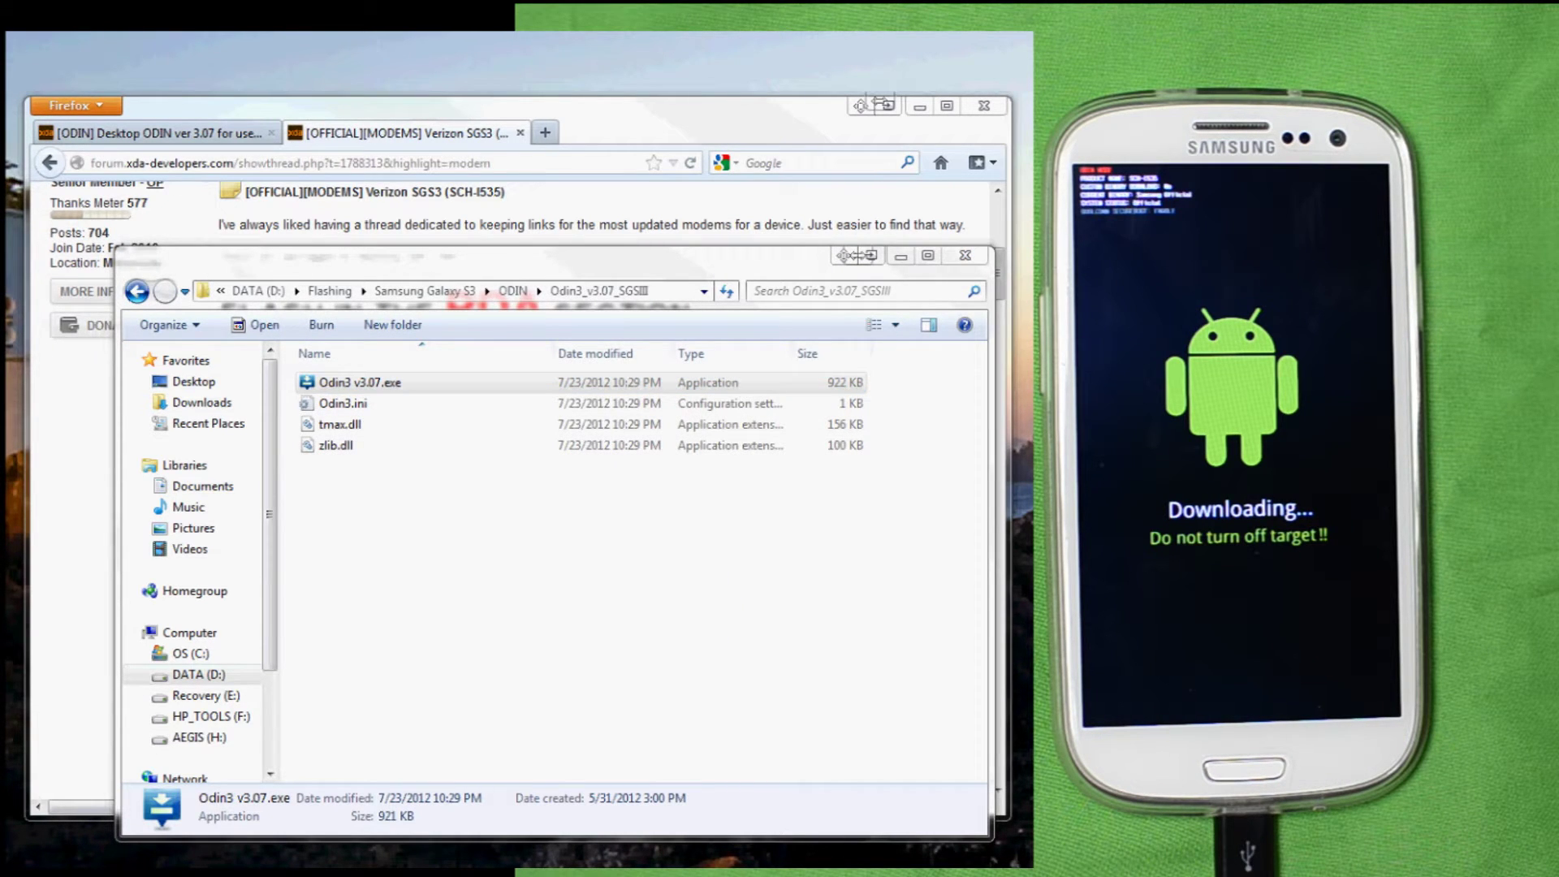
{"action": "left_click_drag", "start_coordinate": [1009, 167], "coordinate": [652, 162]}
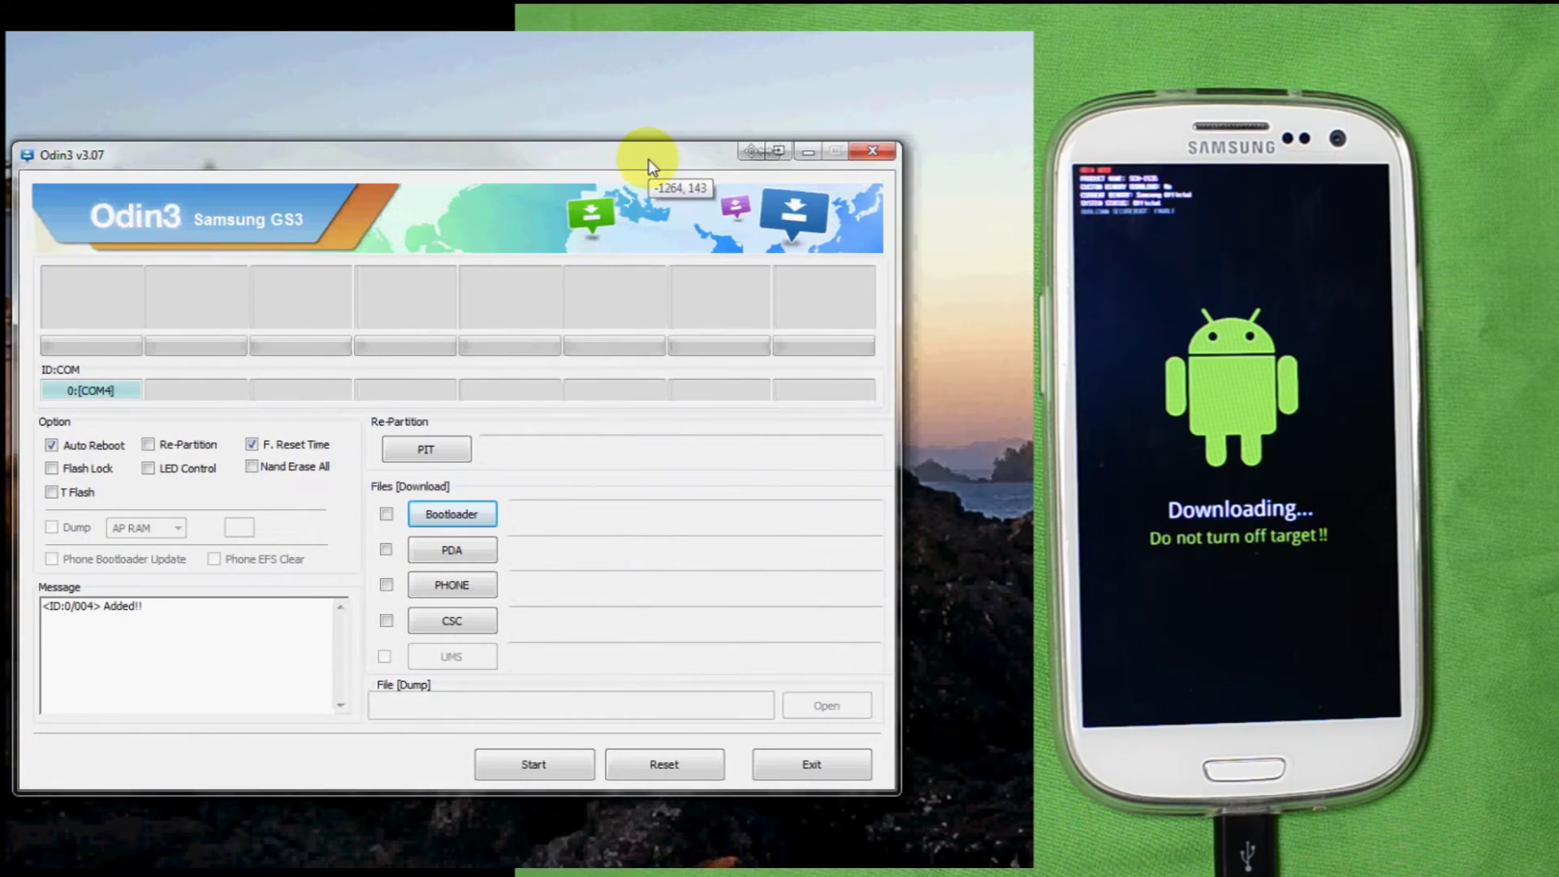
Step: Enable PDA and load D:\Flashing\Samsung Galaxy S3\Verizon\OTA\Modem\VRLG1.modem.tar.md5
{"action": "left_click_drag", "start_coordinate": [888, 261], "coordinate": [585, 326]}
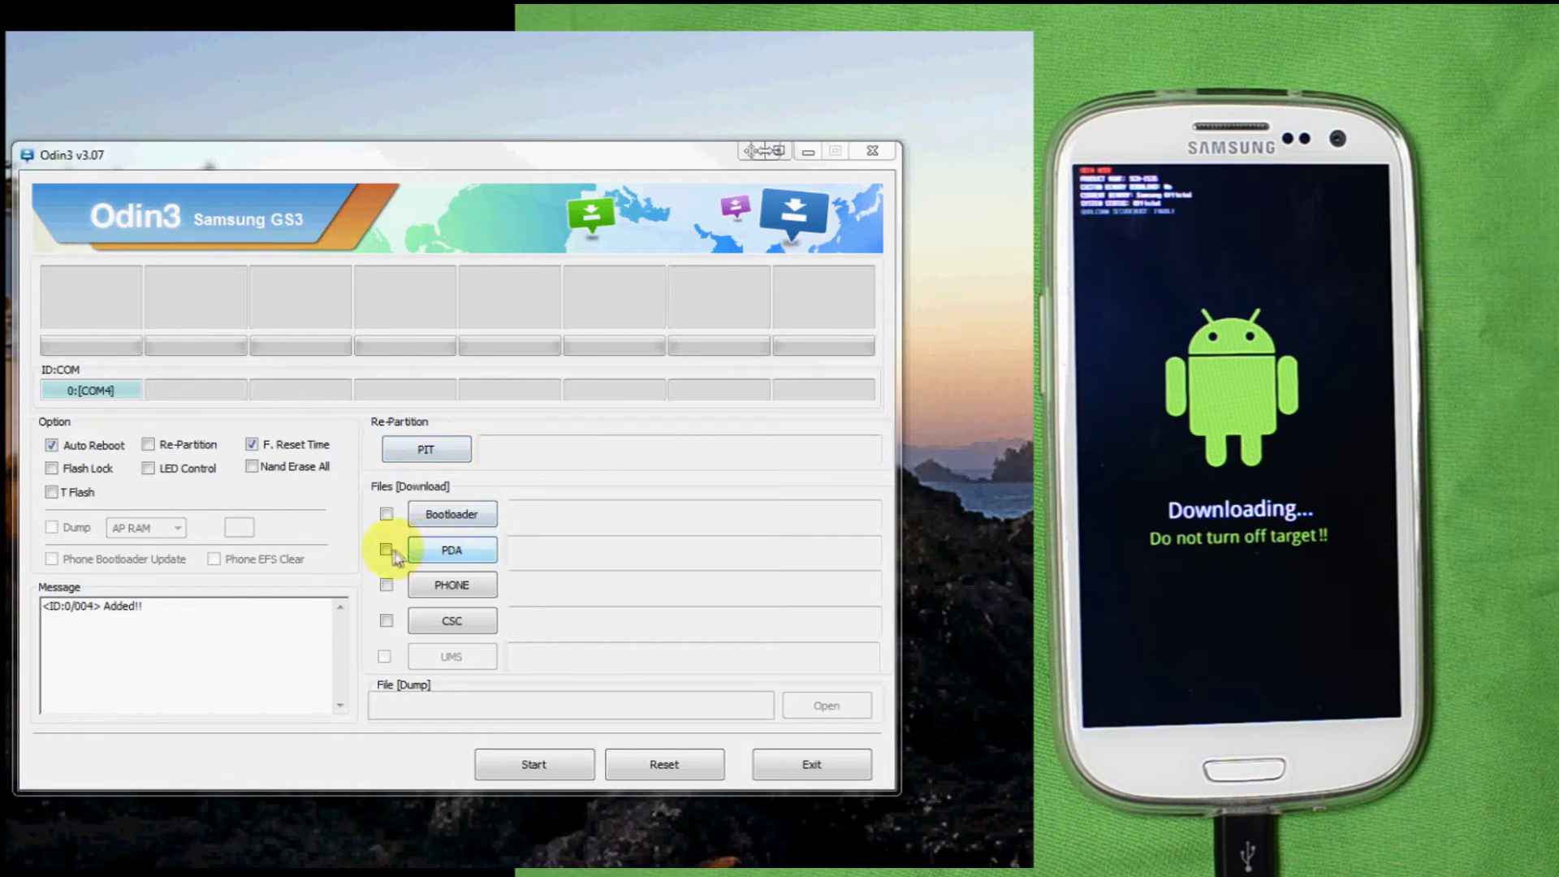
{"action": "left_click", "coordinate": [388, 552]}
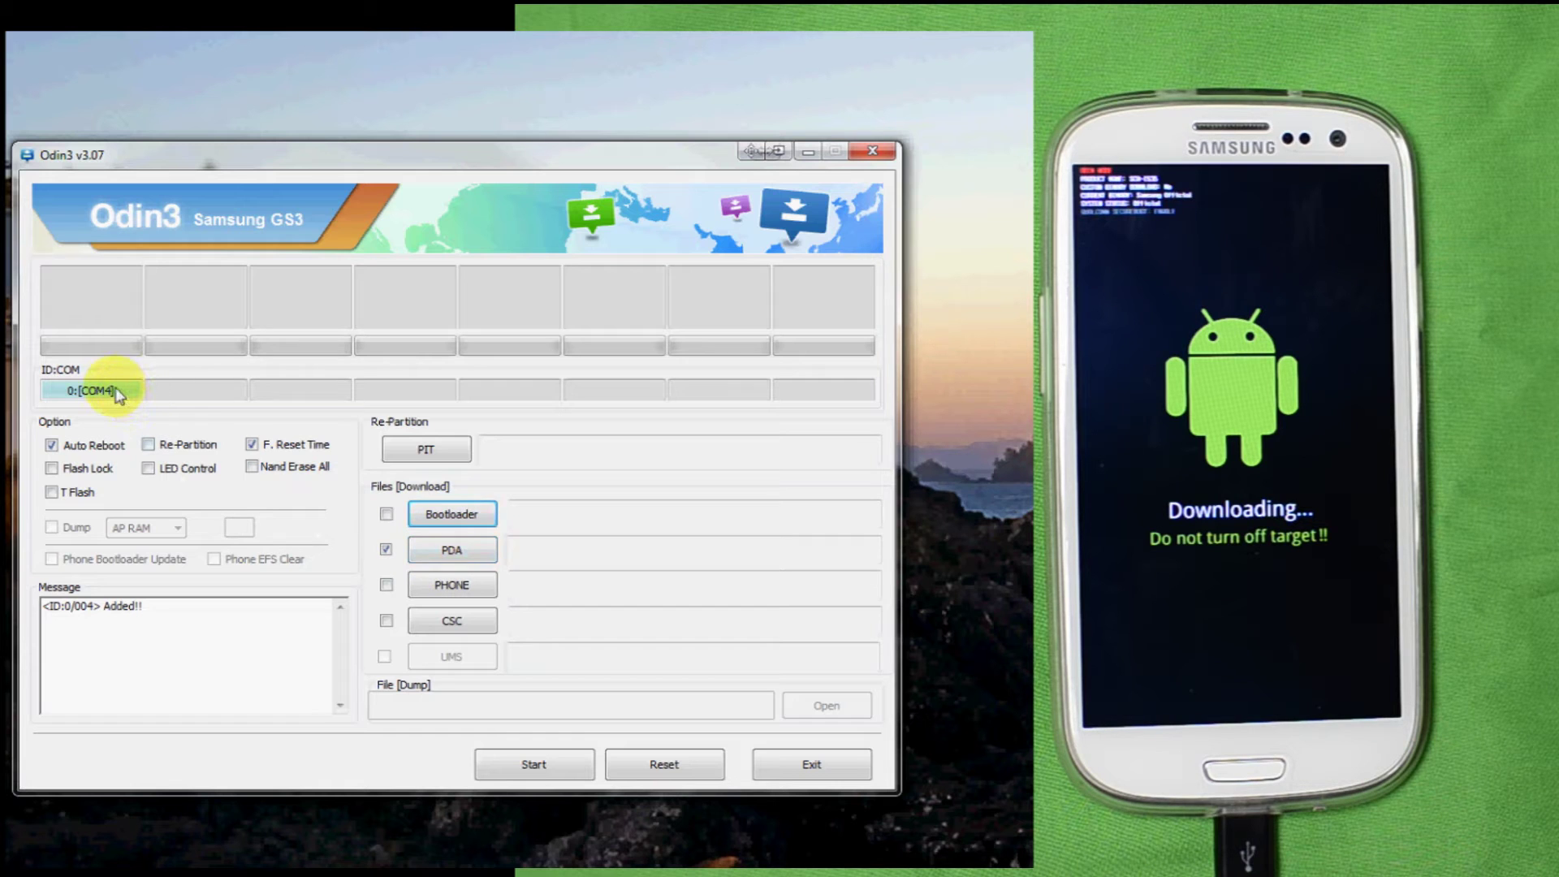
{"action": "left_click", "coordinate": [437, 551]}
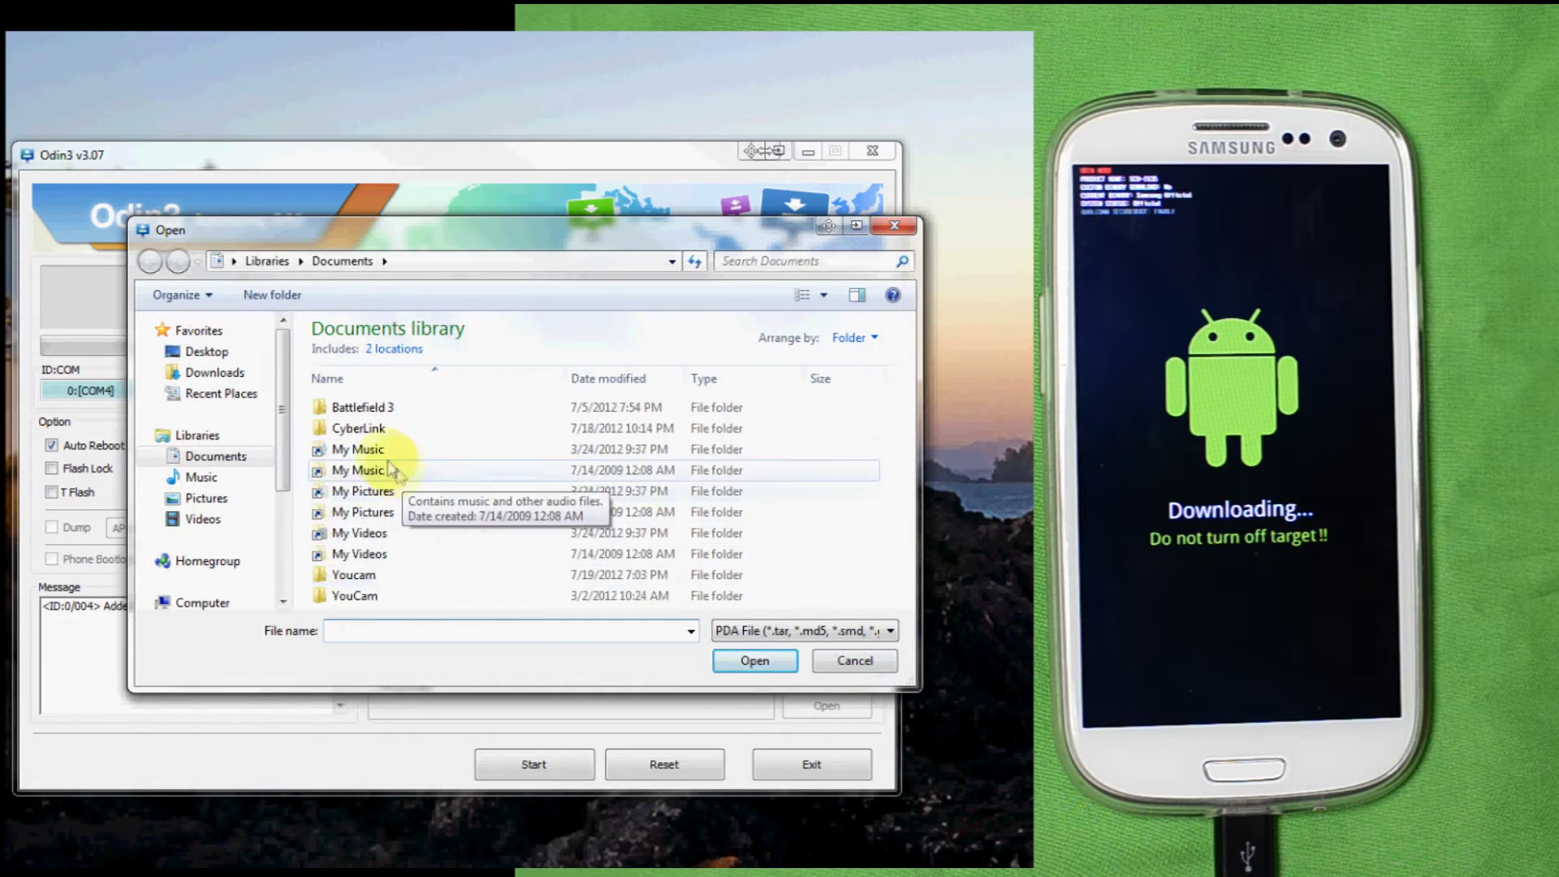
{"action": "left_click", "coordinate": [206, 350]}
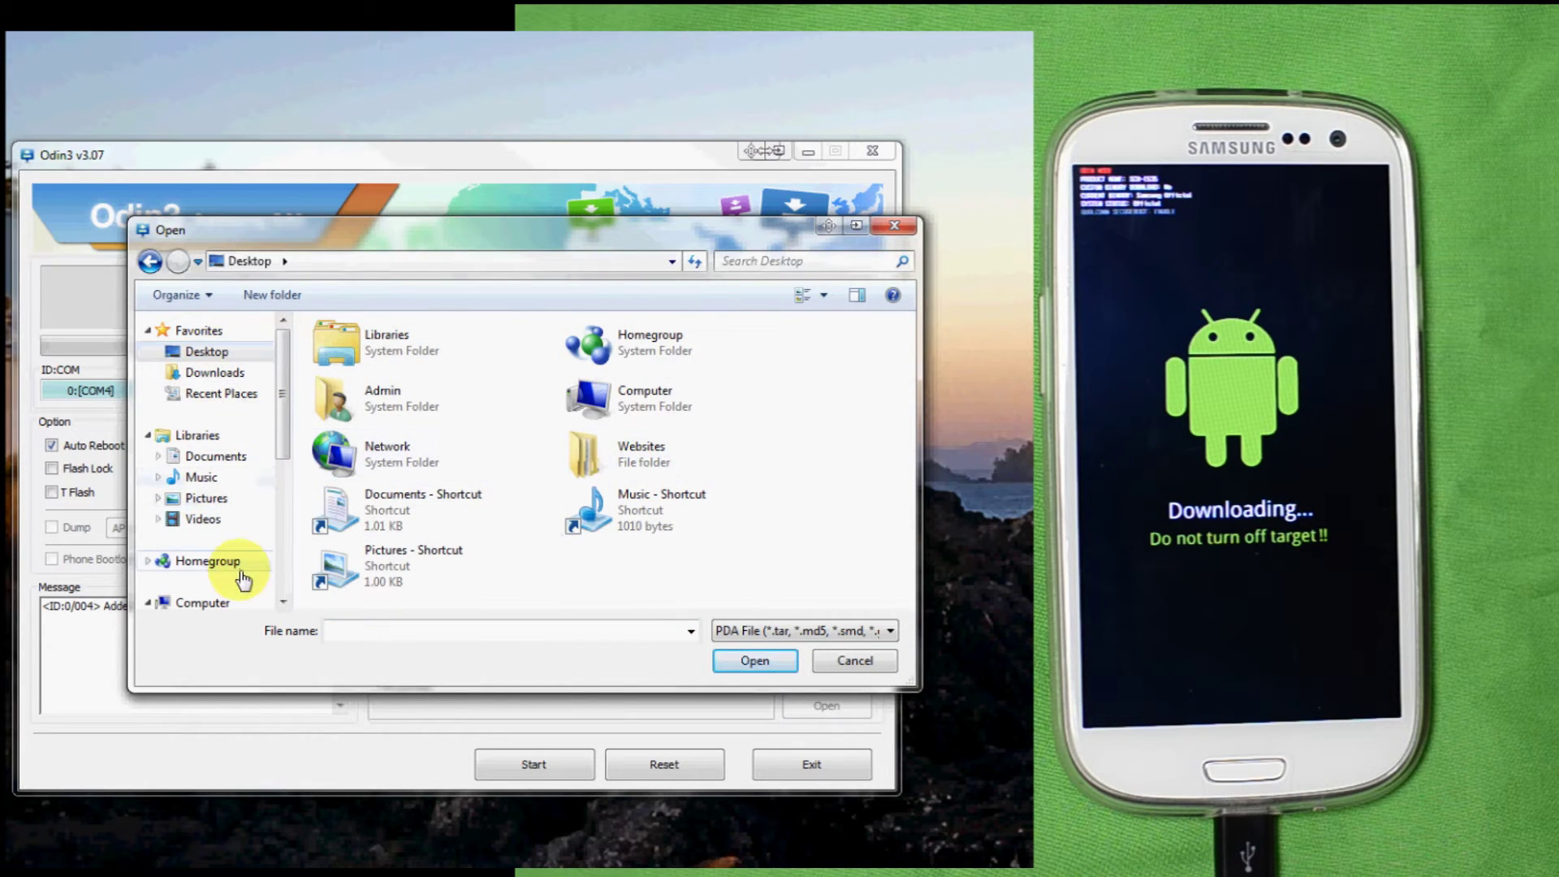
{"action": "left_click", "coordinate": [201, 603]}
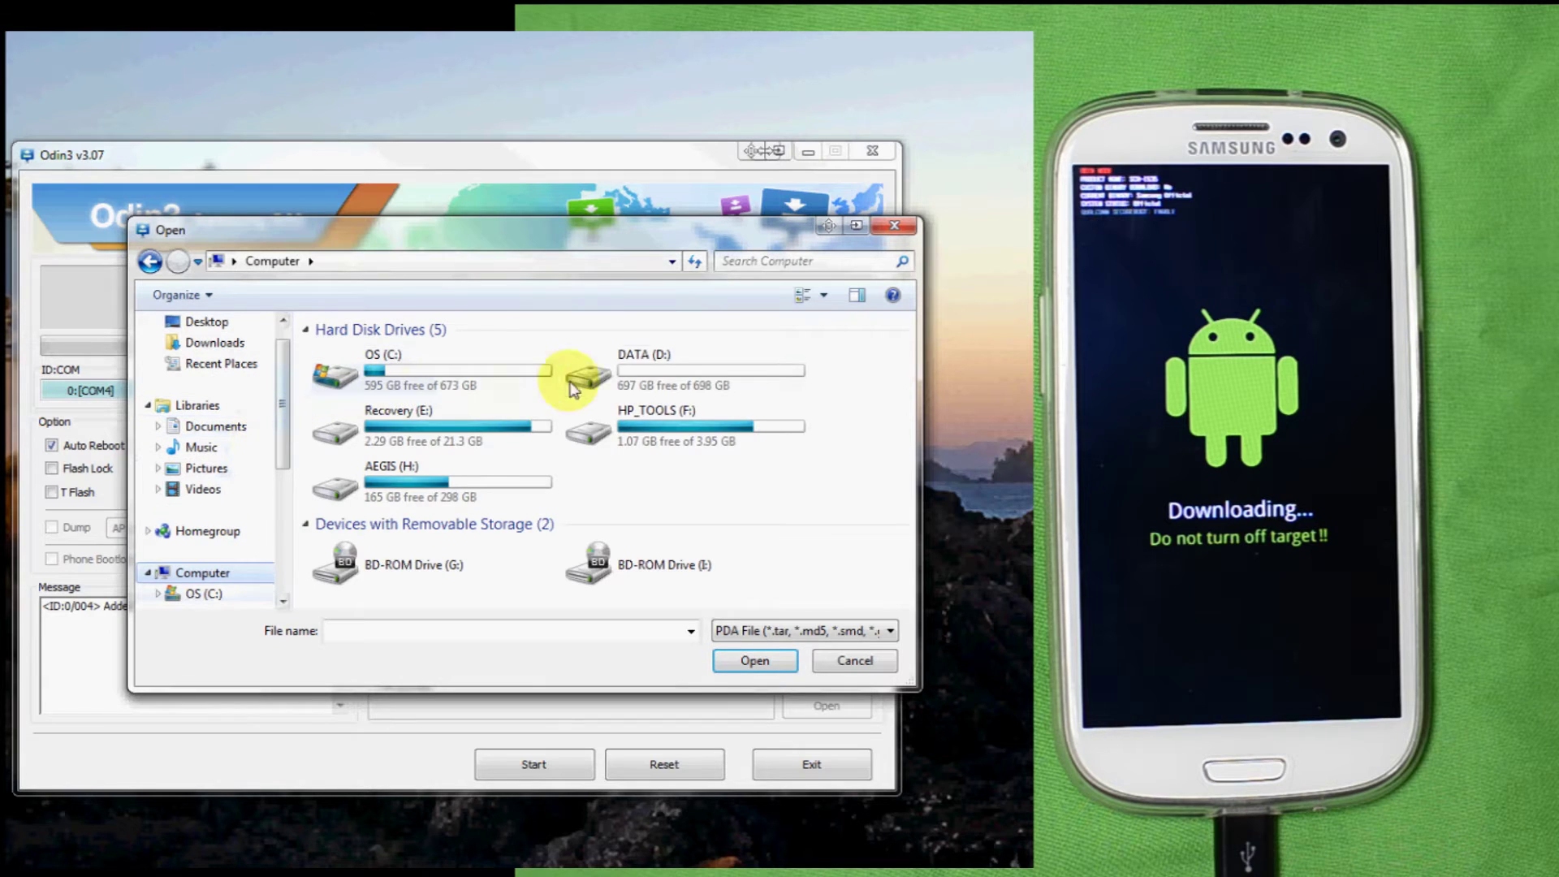
{"action": "double_click", "coordinate": [585, 372]}
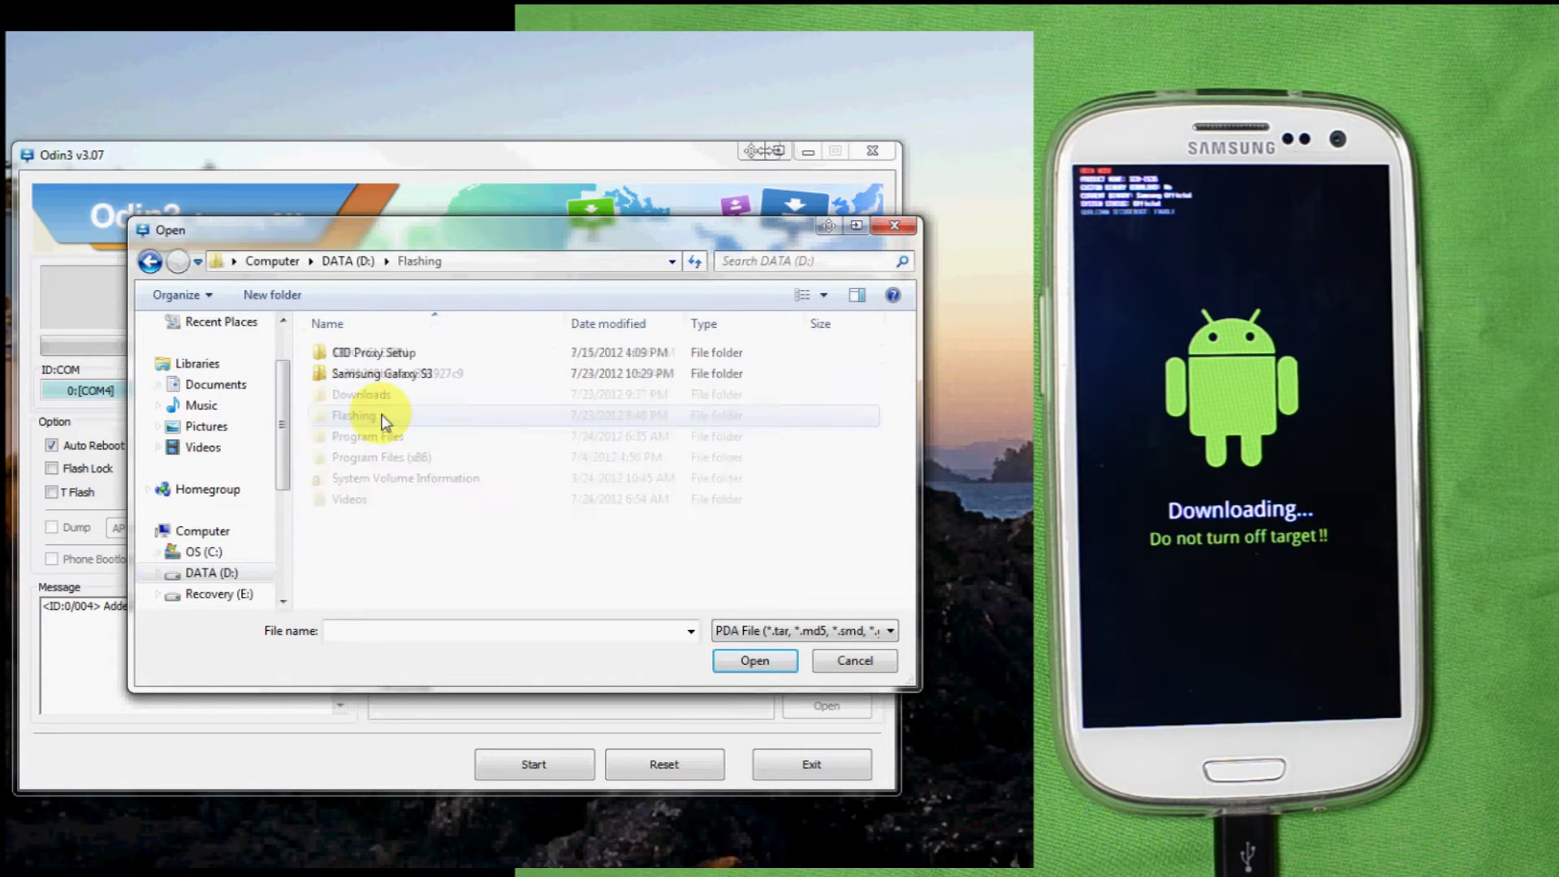
{"action": "double_click", "coordinate": [382, 375]}
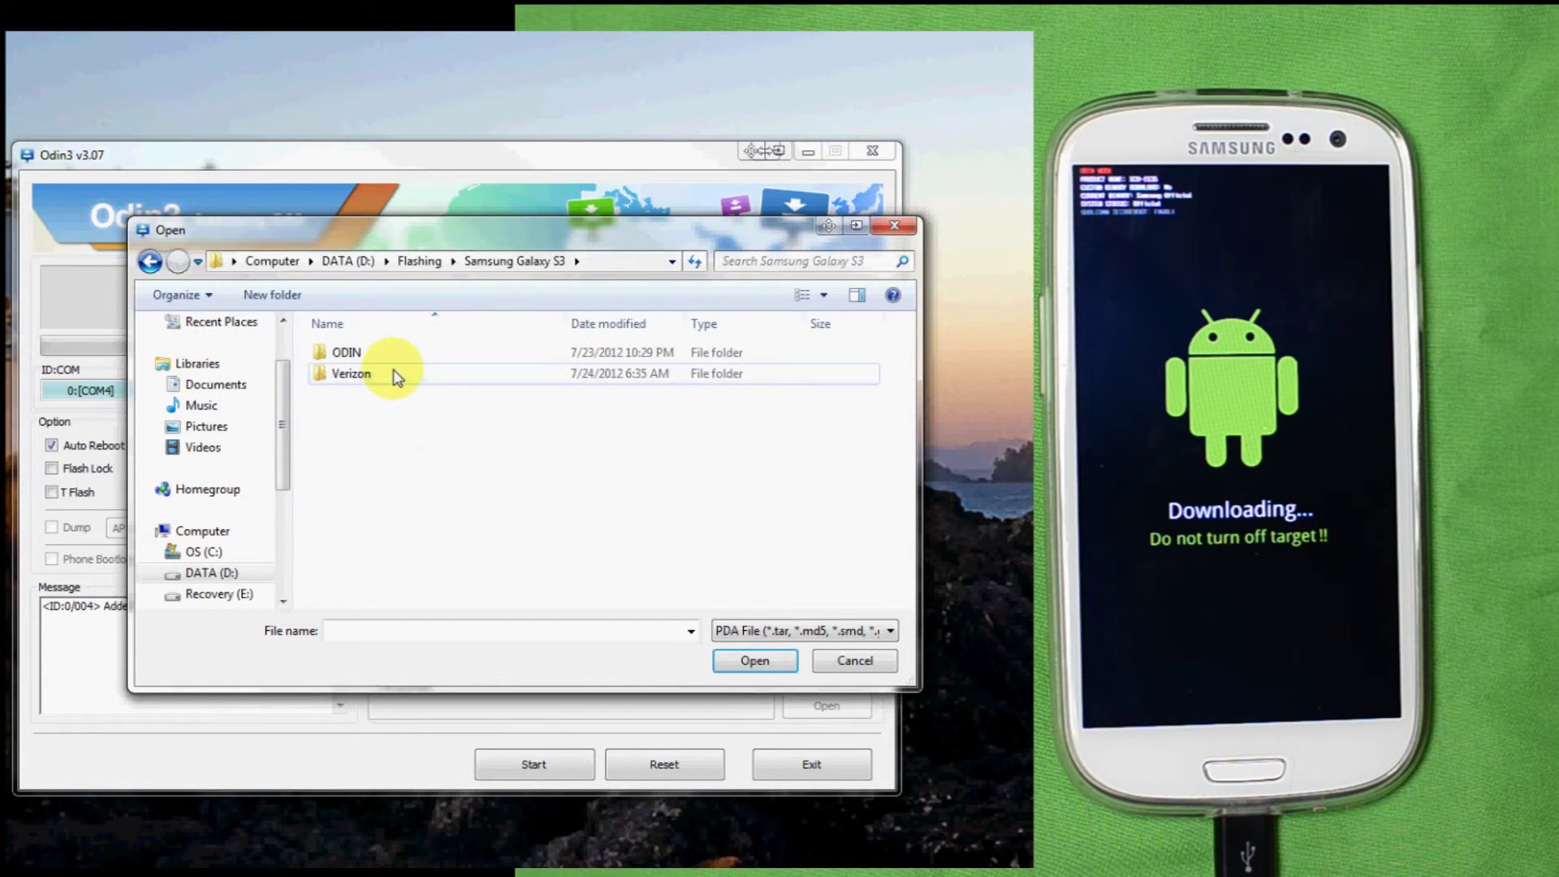
{"action": "double_click", "coordinate": [394, 374]}
{"action": "double_click", "coordinate": [402, 357]}
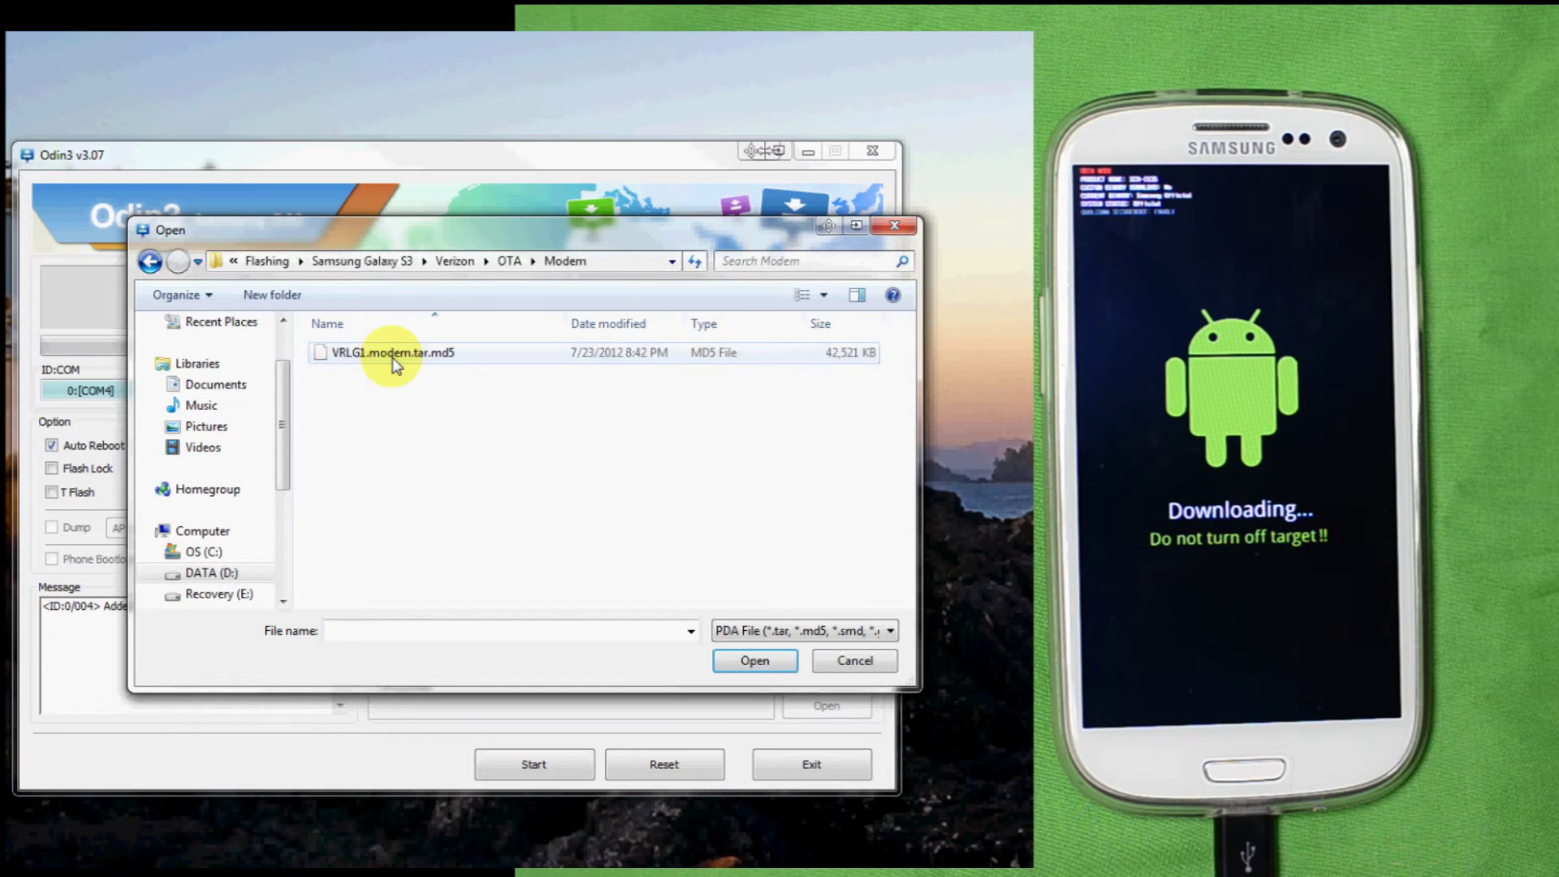
{"action": "double_click", "coordinate": [395, 366]}
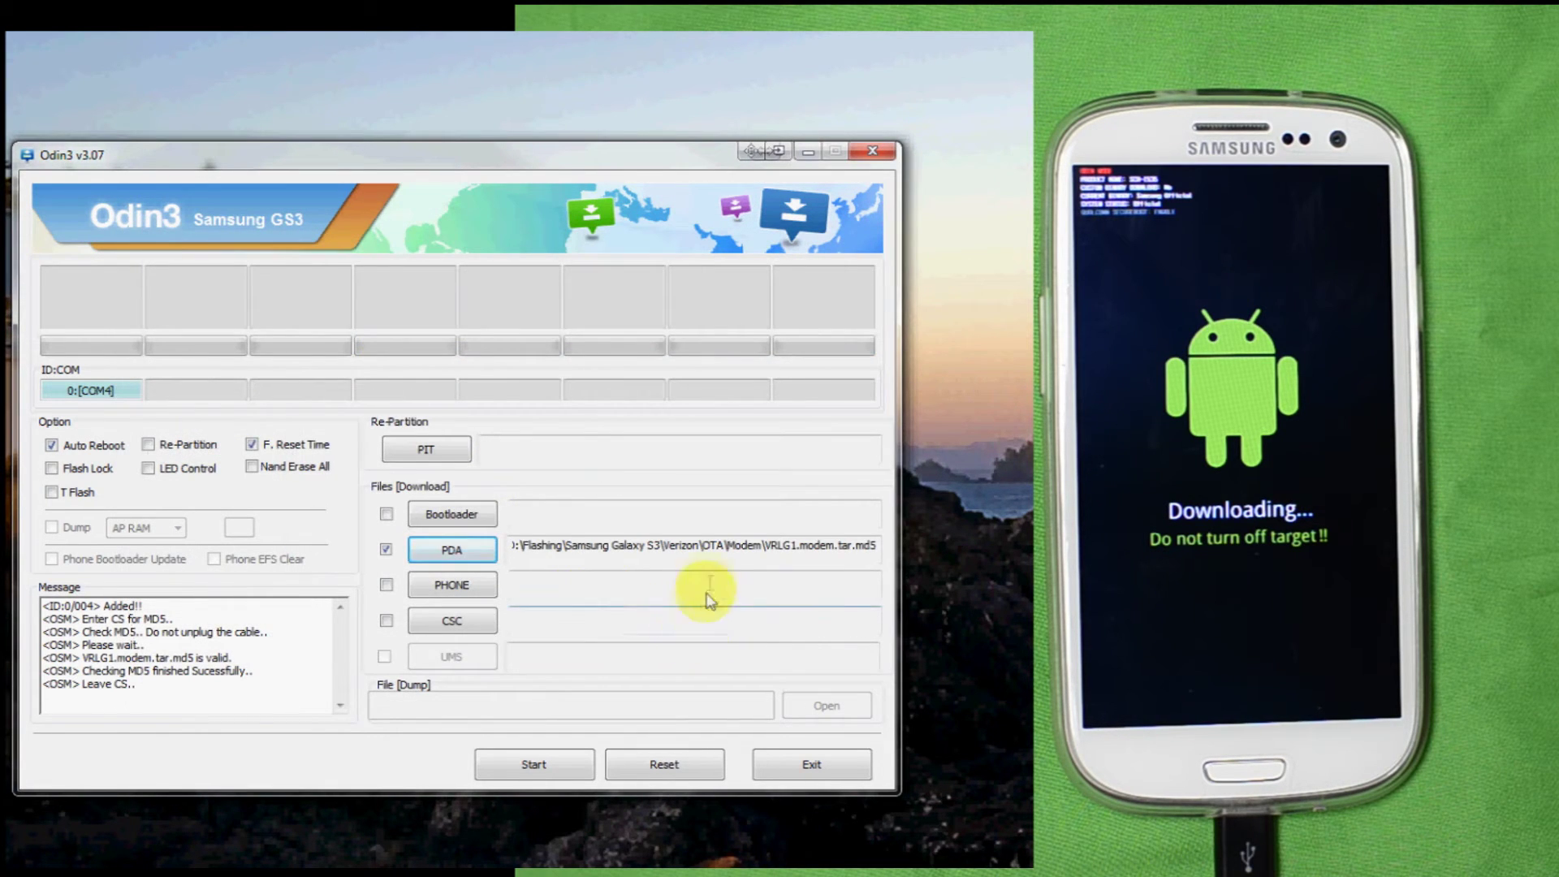
Step: Start flashing the VRLG1 modem loaded in the PDA slot
{"action": "left_click", "coordinate": [555, 765]}
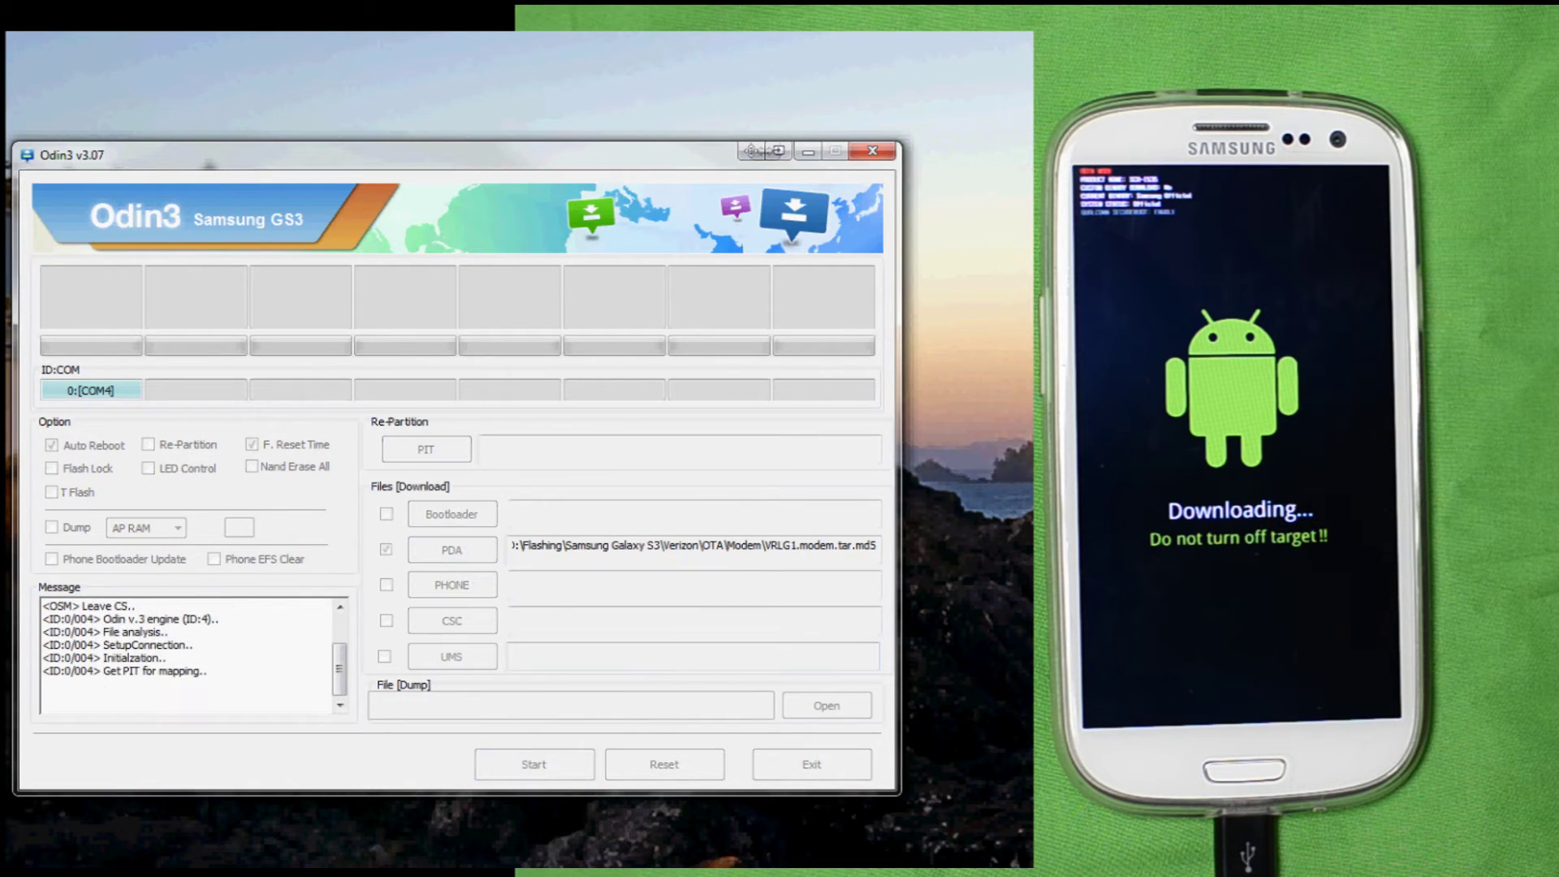